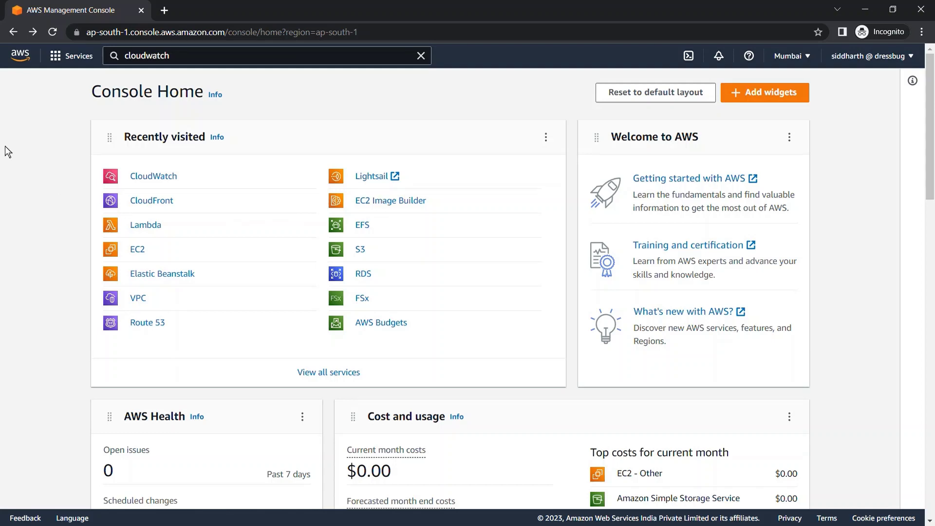
Step: Search for cloudwatch, open the CloudWatch service, and expand the explanation of how Application Insights works
click(421, 56)
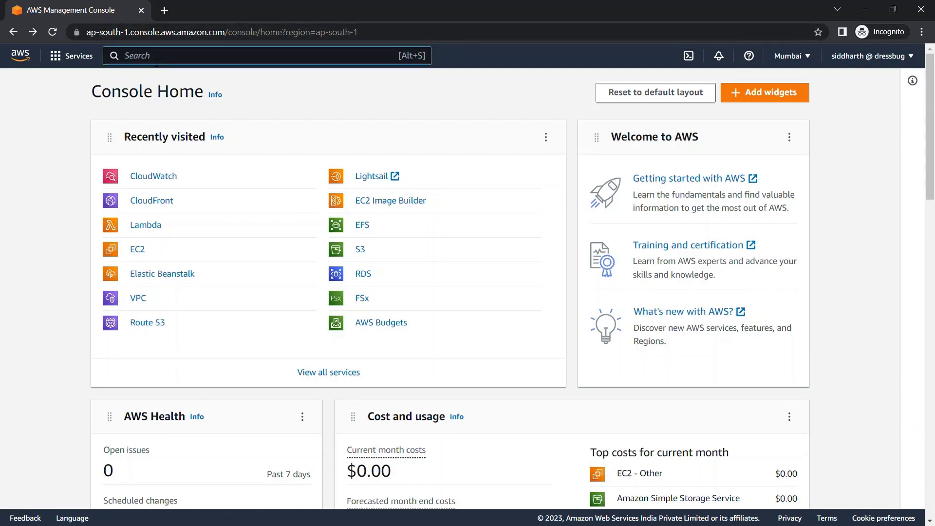
text(cloudw)
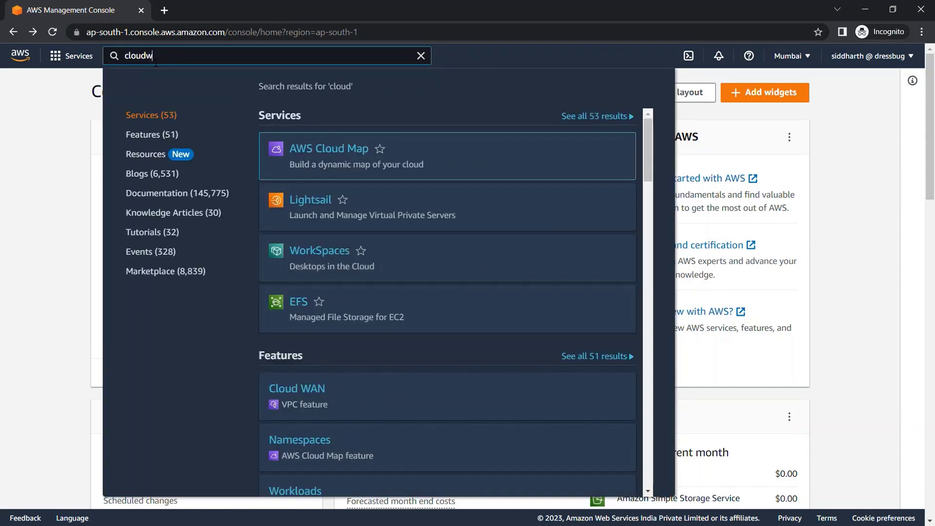
text(atch)
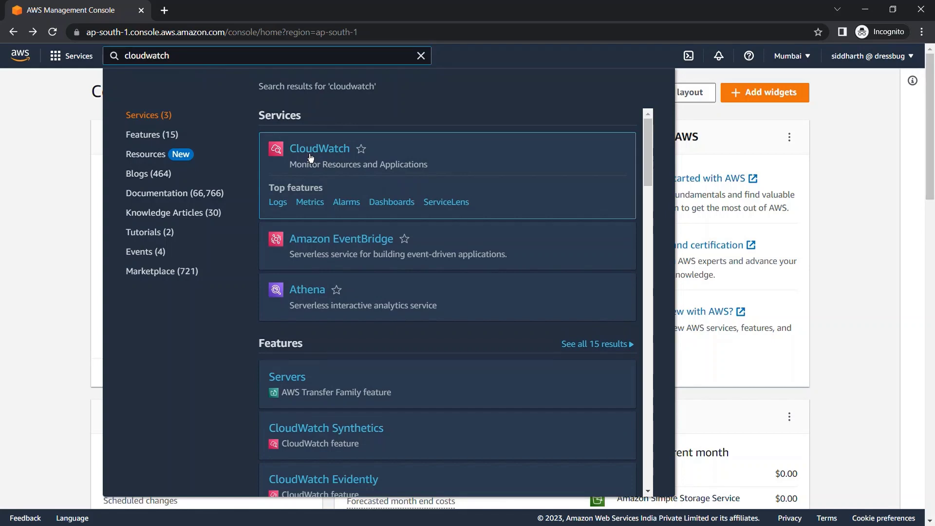
click(310, 157)
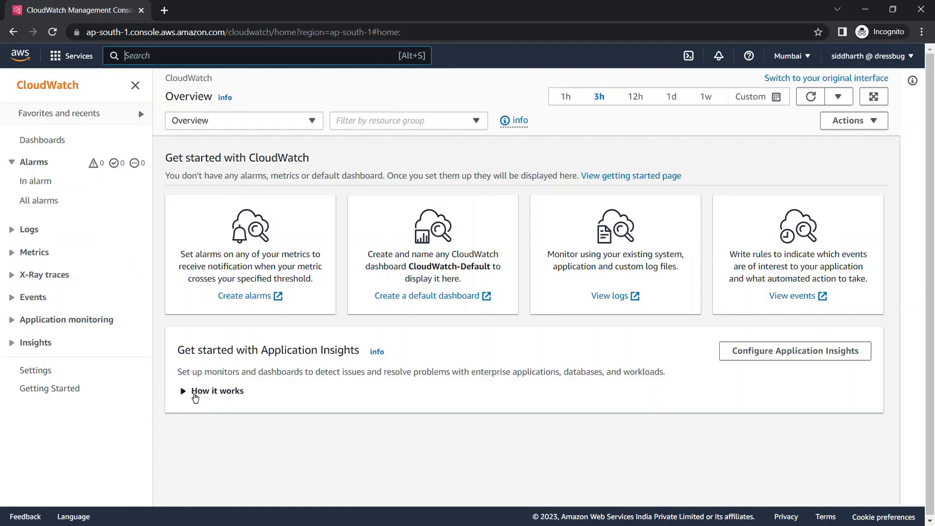
click(193, 392)
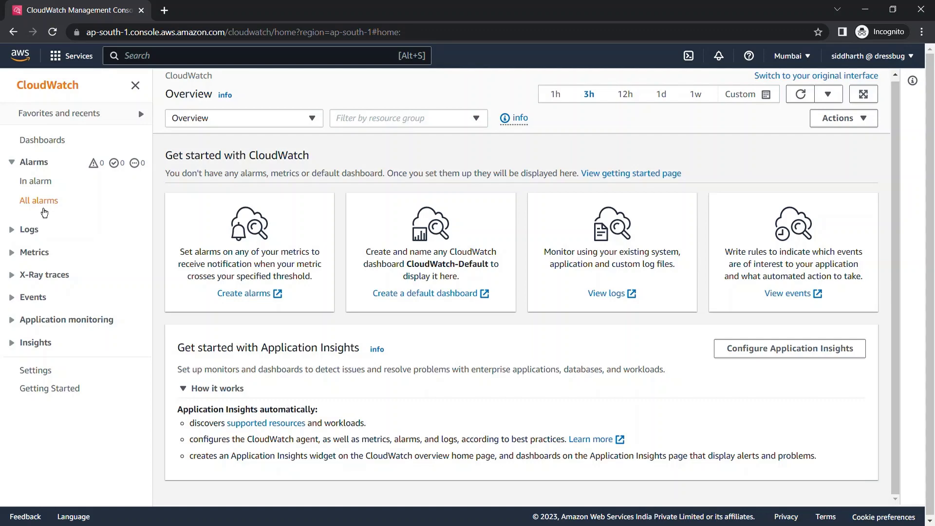
Step: Start creating a new alarm from the list of all alarms and open its metric selection
click(44, 209)
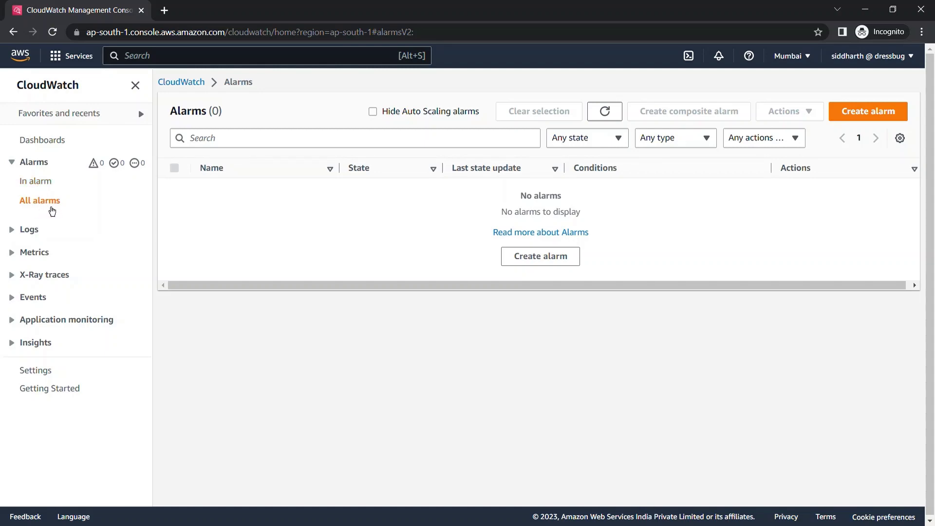
click(872, 112)
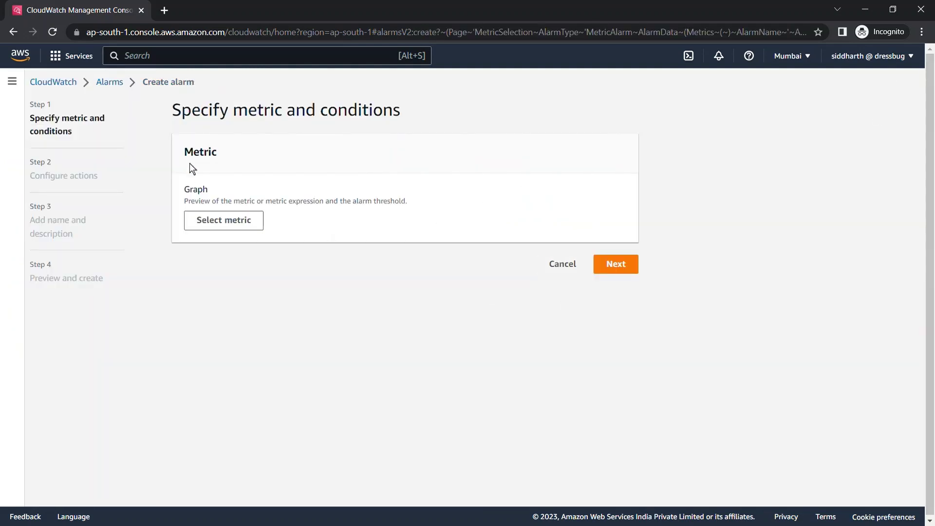
click(248, 225)
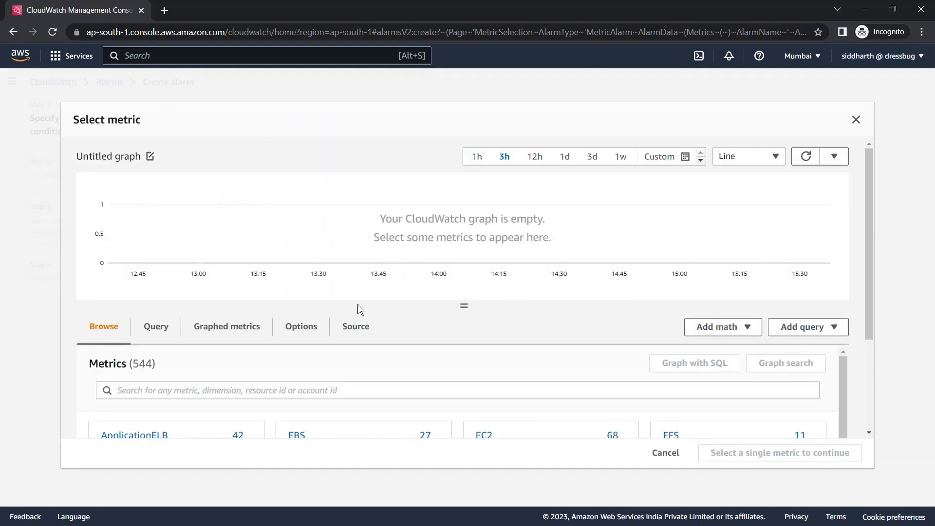
Step: Browse the EC2 metrics down to the Per-Instance Metrics
scroll(349, 371, down, 1)
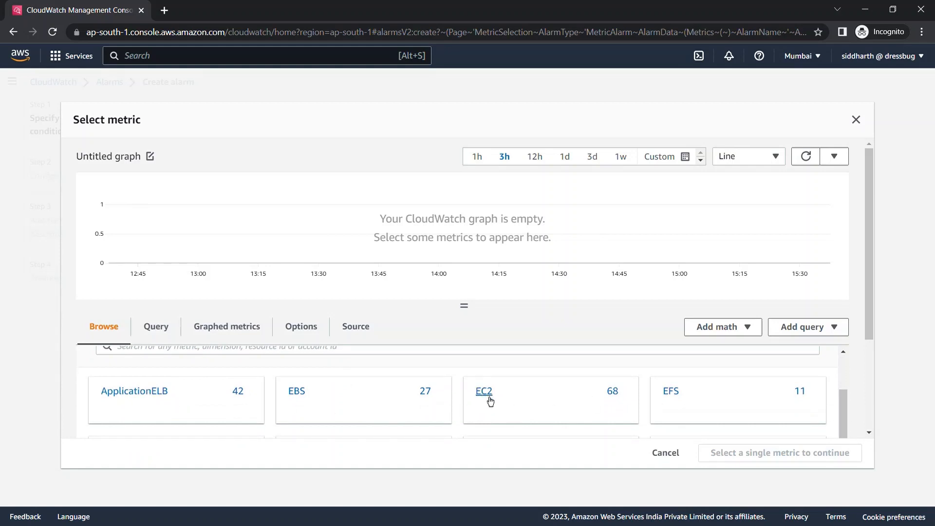
click(489, 397)
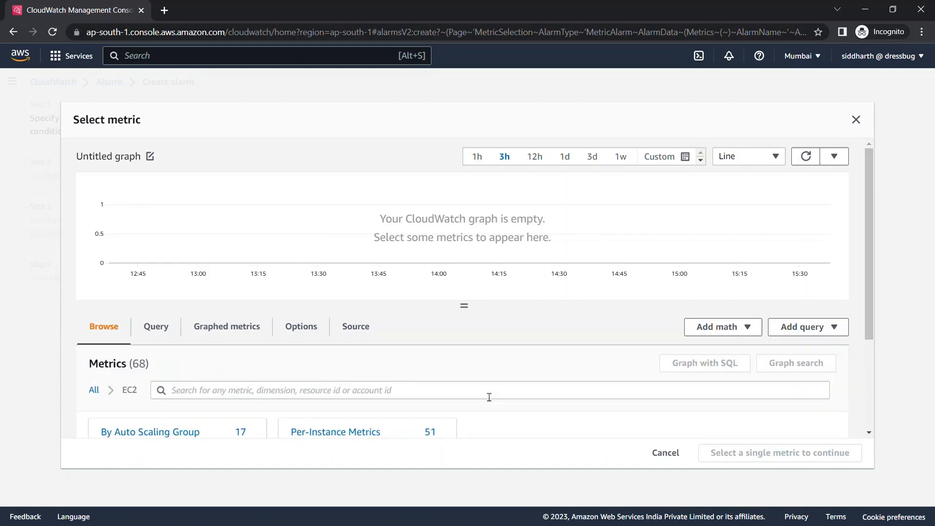
scroll(490, 397, down, 3)
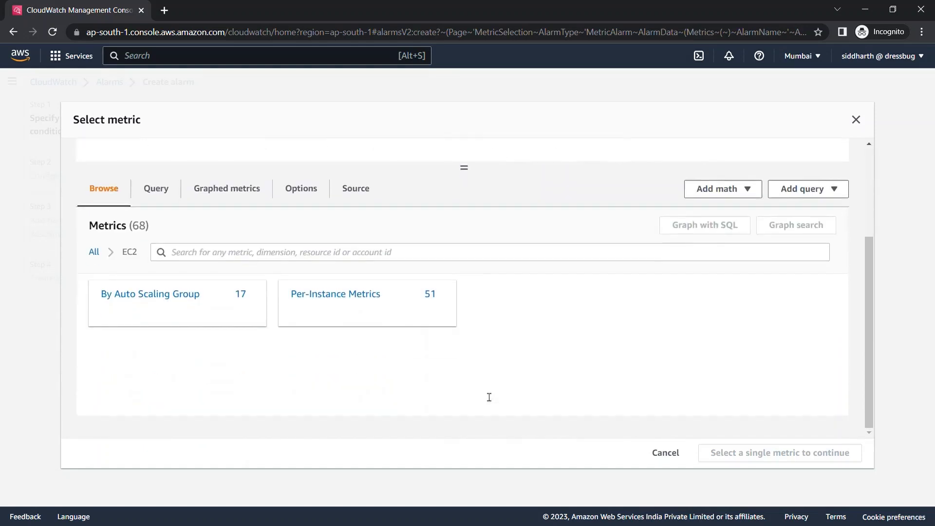
click(364, 302)
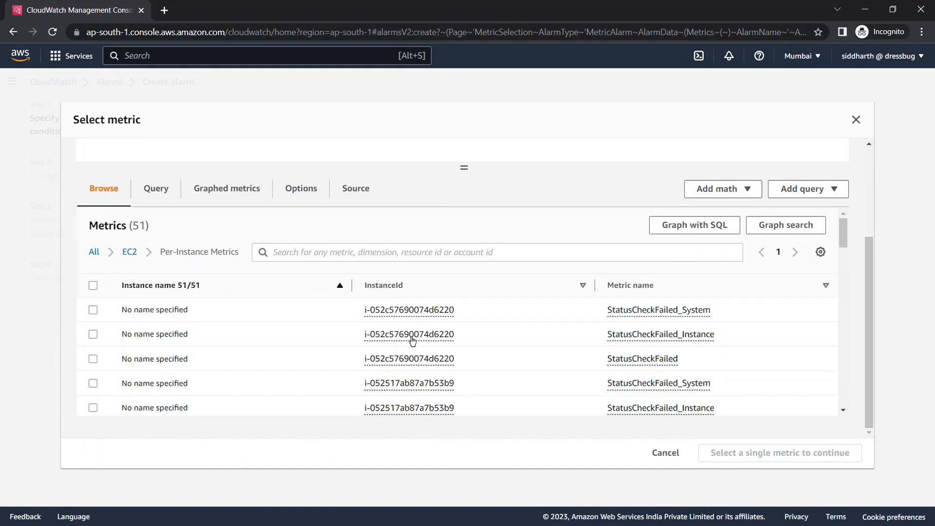
Step: Select the CPUUtilization metric of instance i-052517ab87a7b53b9 from the per-instance list
scroll(440, 376, down, 1)
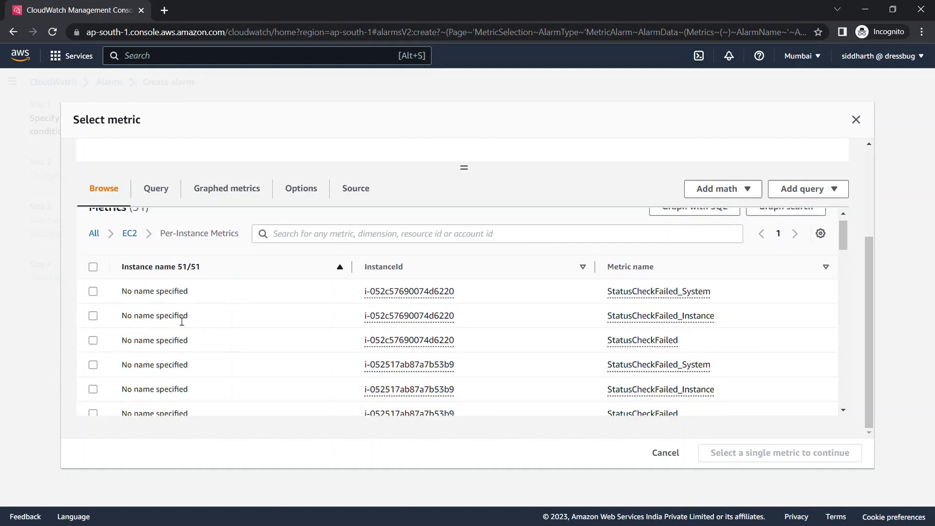
scroll(329, 350, down, 15)
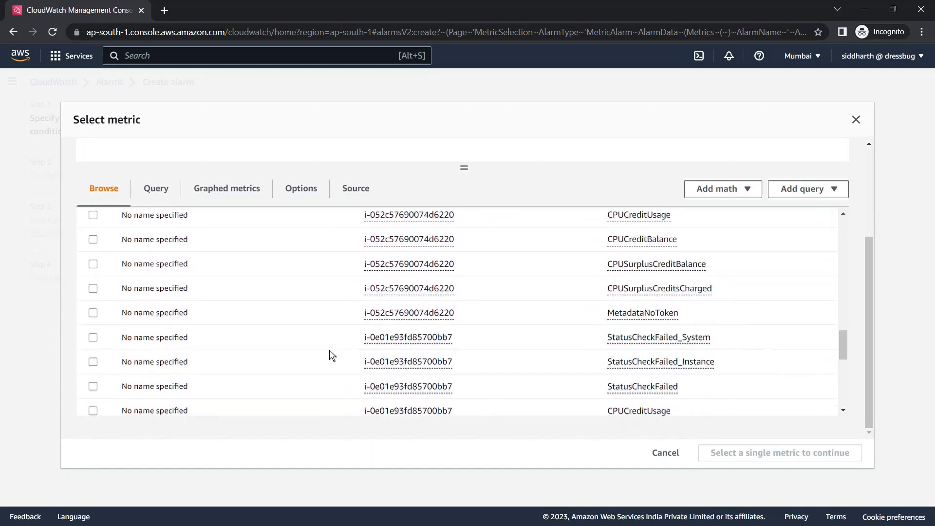
scroll(476, 291, up, 15)
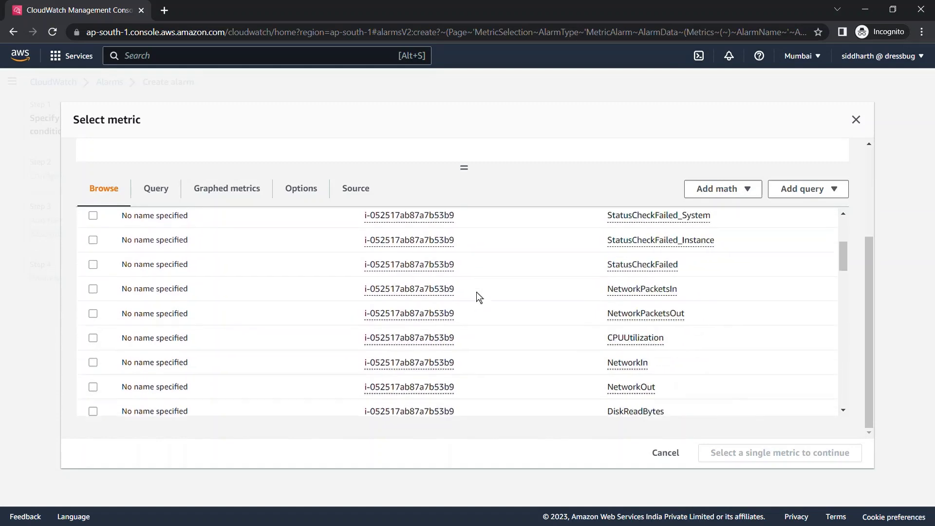
scroll(713, 358, down, 3)
scroll(712, 358, down, 3)
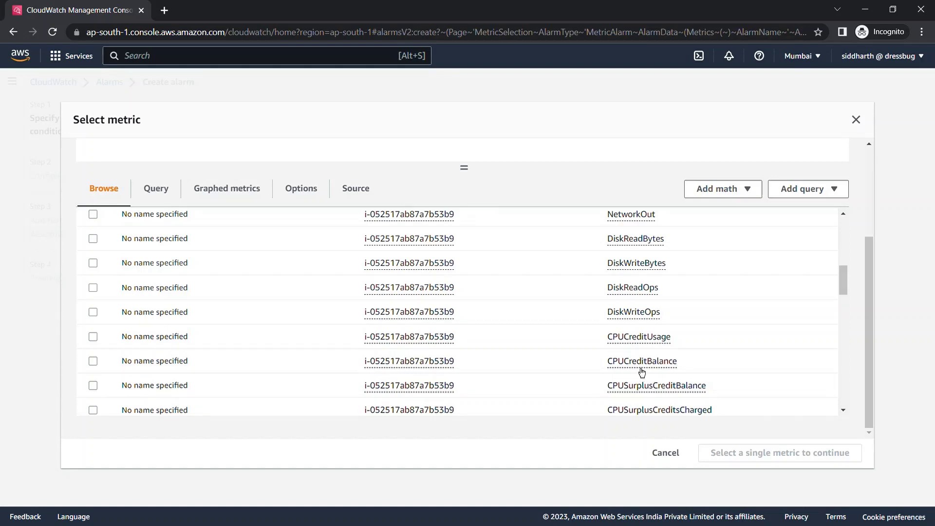
scroll(724, 344, up, 1)
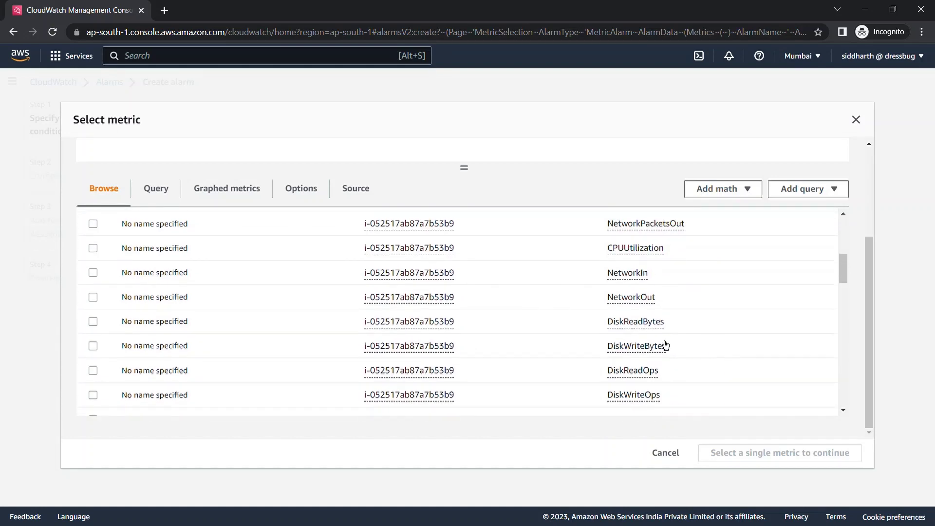
scroll(660, 333, up, 2)
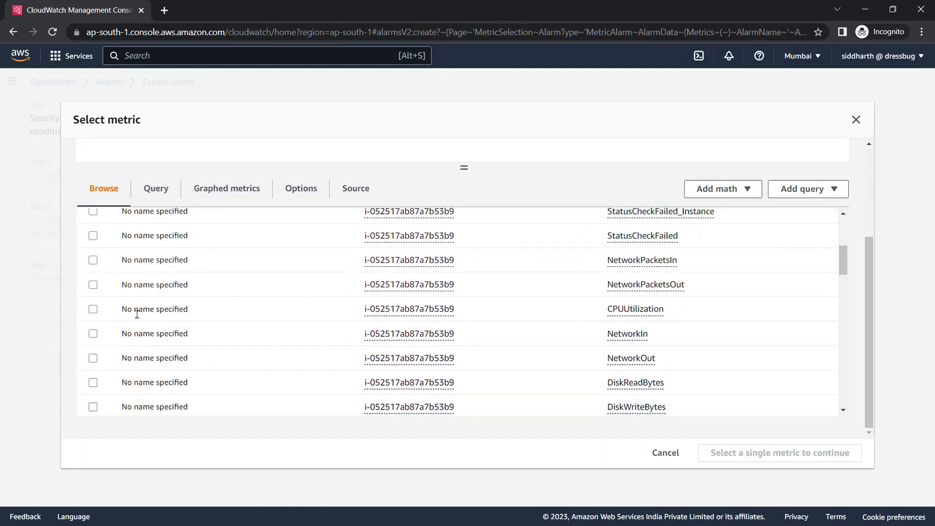
click(94, 310)
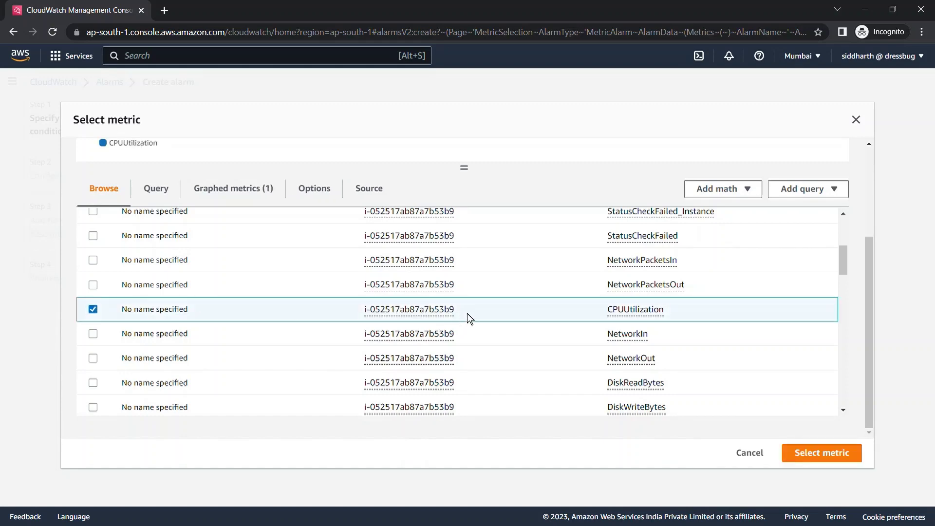
Step: Check the chosen metric's instance ID against the other listed instances and confirm CPUUtilization as the alarm metric
drag(467, 314, 368, 312)
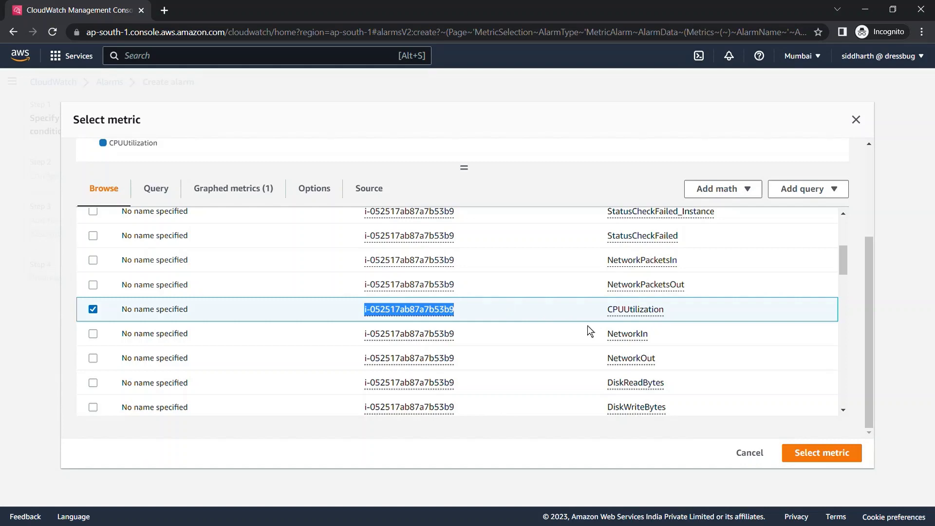
scroll(475, 324, up, 4)
scroll(477, 323, down, 6)
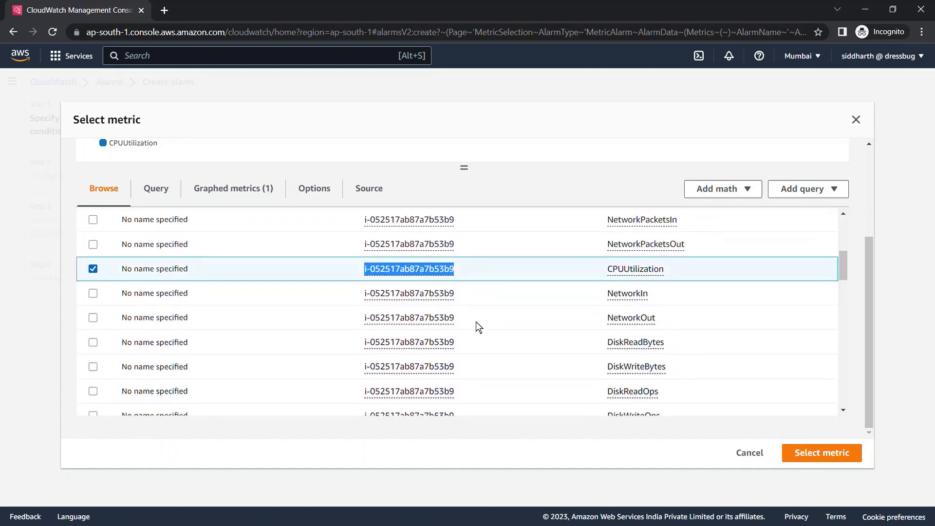
scroll(476, 323, up, 6)
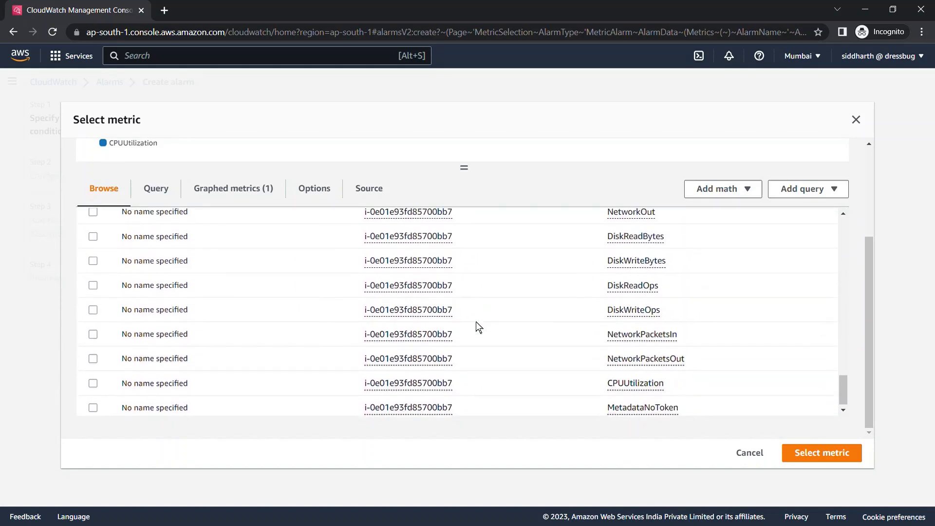
scroll(476, 325, down, 5)
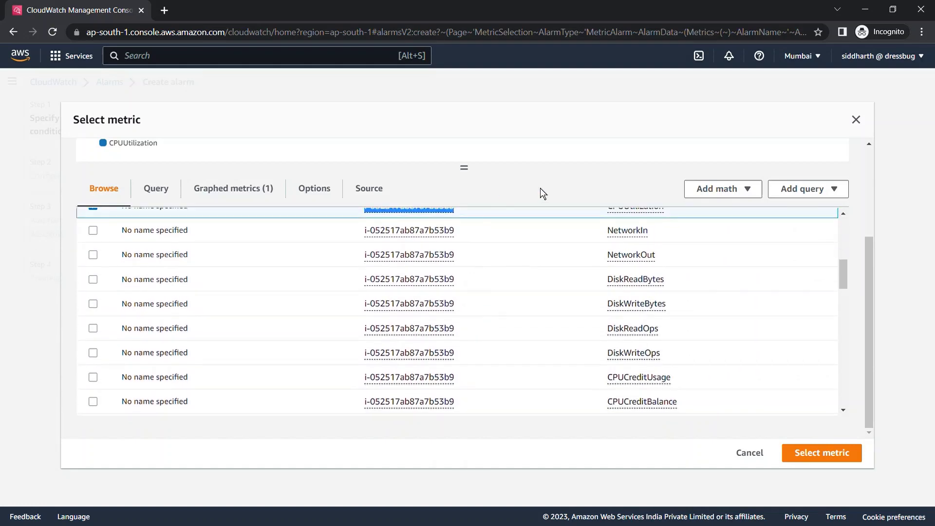
click(822, 454)
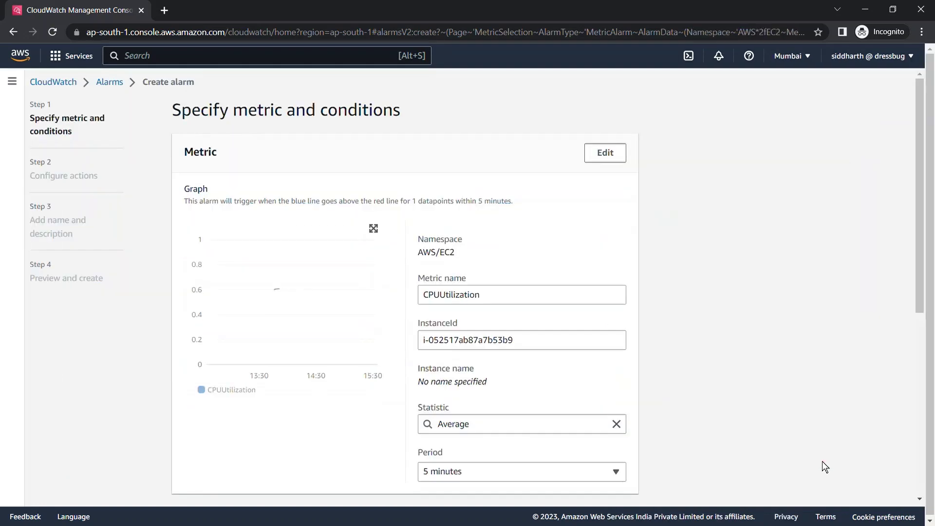
Step: Reopen the alarm metric for editing, review its browse, math, query and statistic options, and confirm it with the Average statistic
click(619, 160)
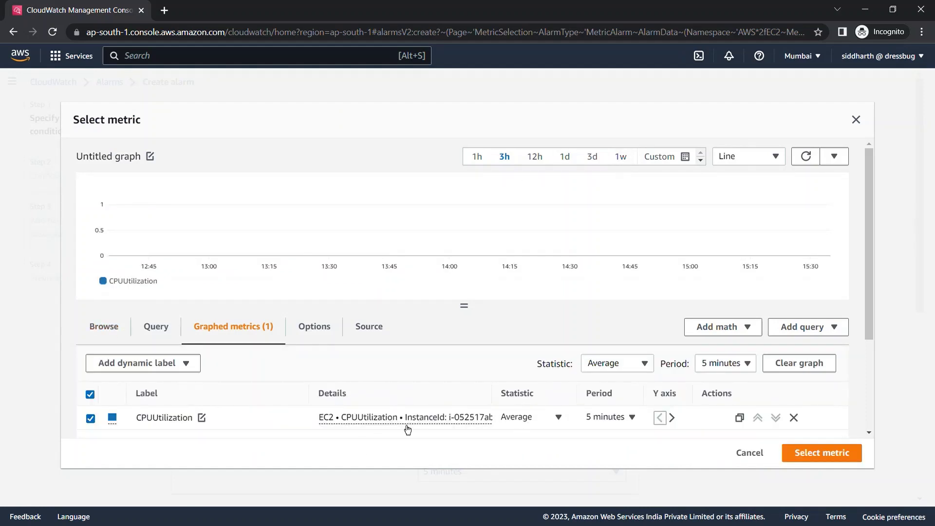
click(104, 333)
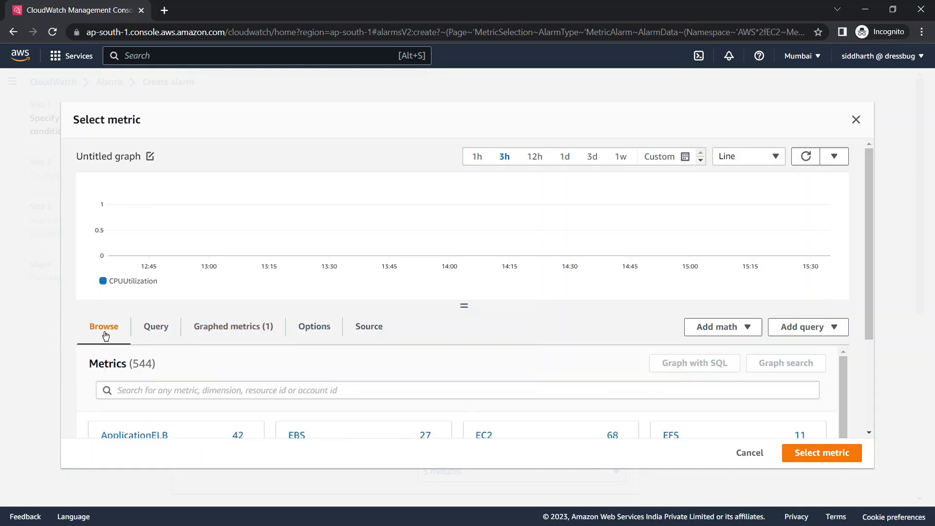
scroll(350, 431, down, 2)
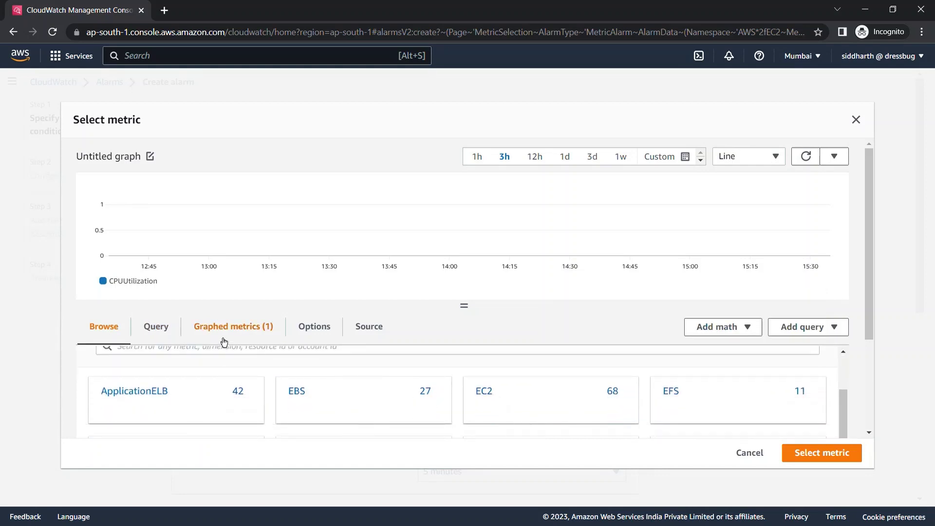
click(225, 343)
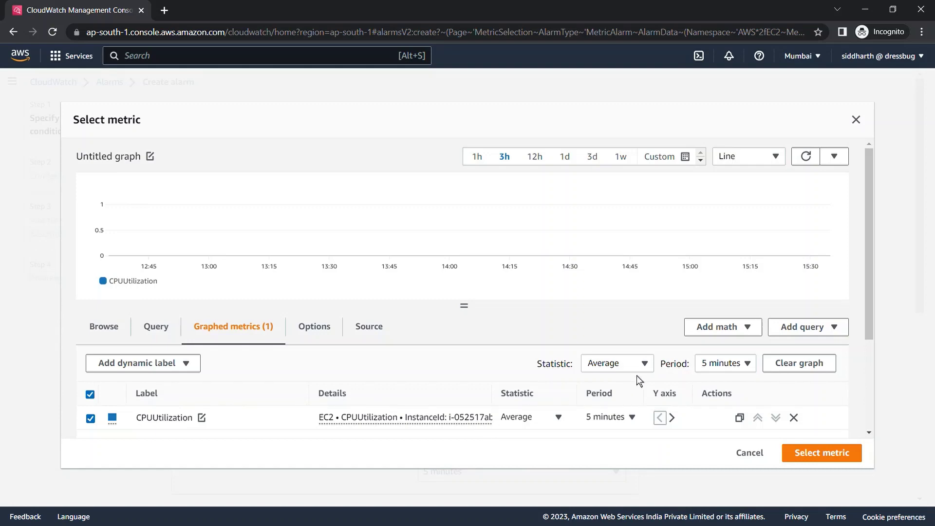
click(741, 334)
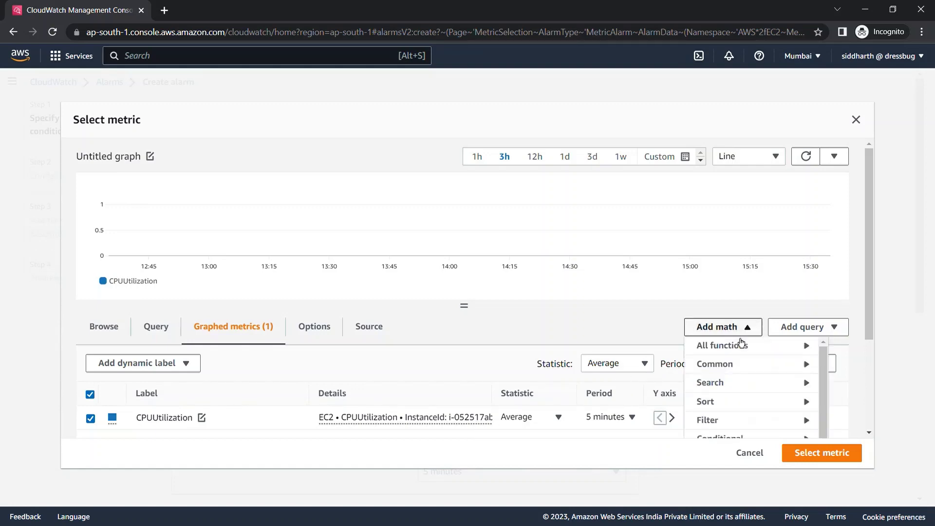
click(830, 333)
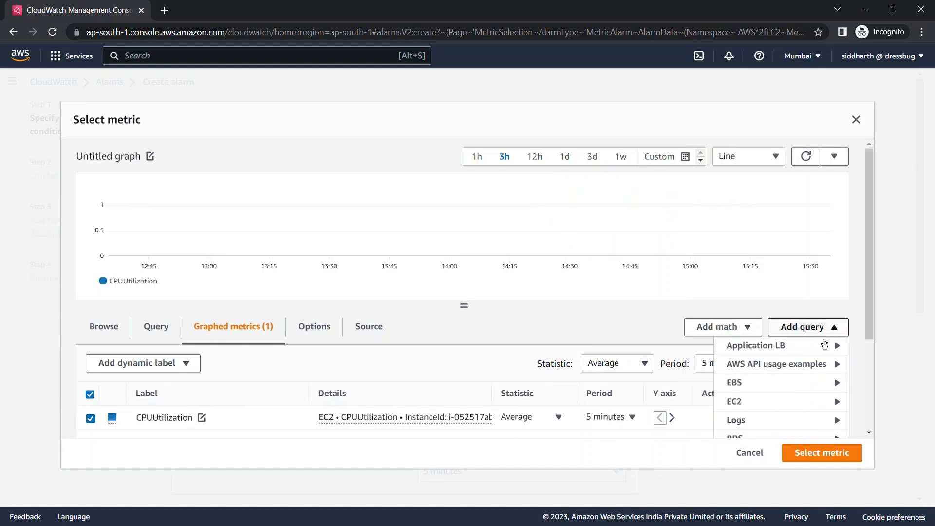
click(493, 353)
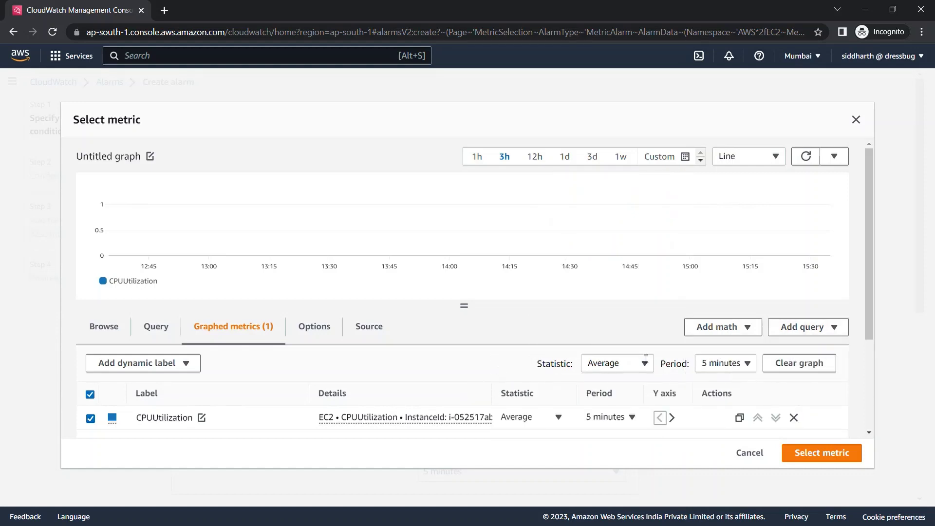
click(629, 364)
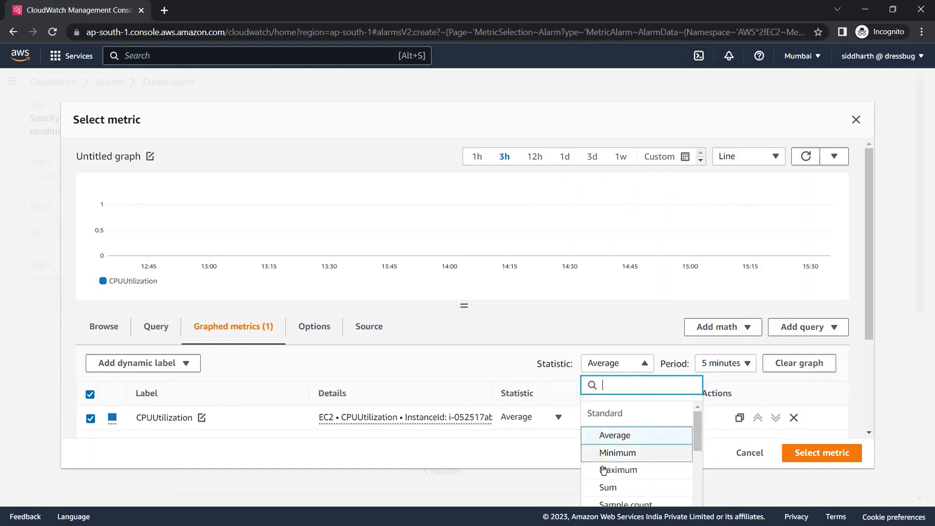
click(417, 469)
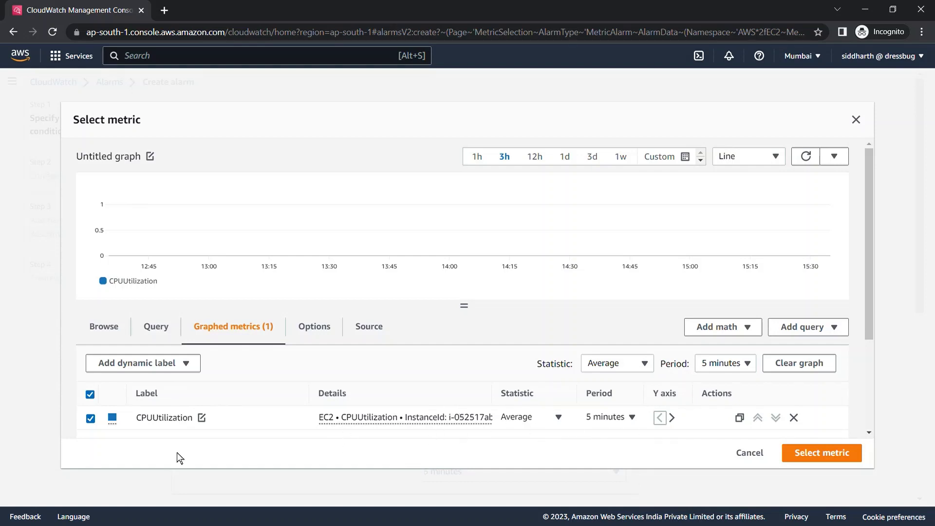
click(817, 453)
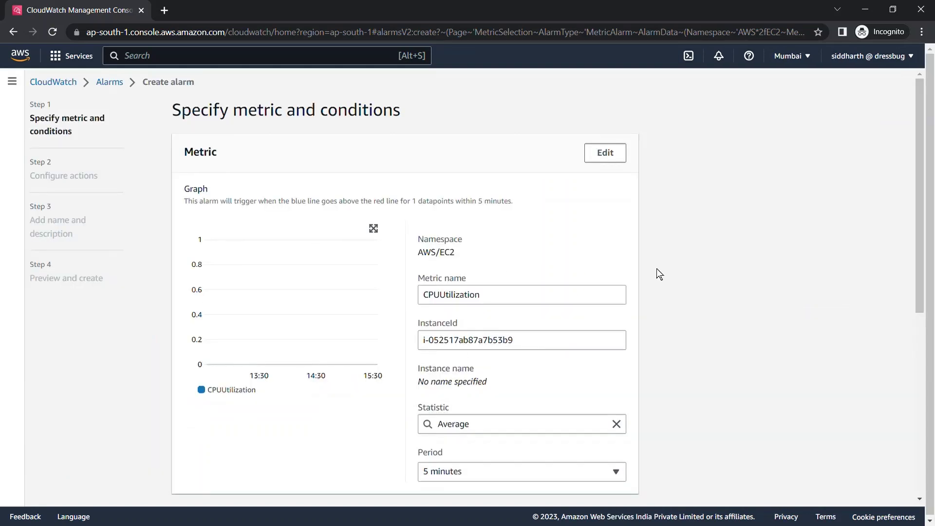
scroll(657, 269, down, 3)
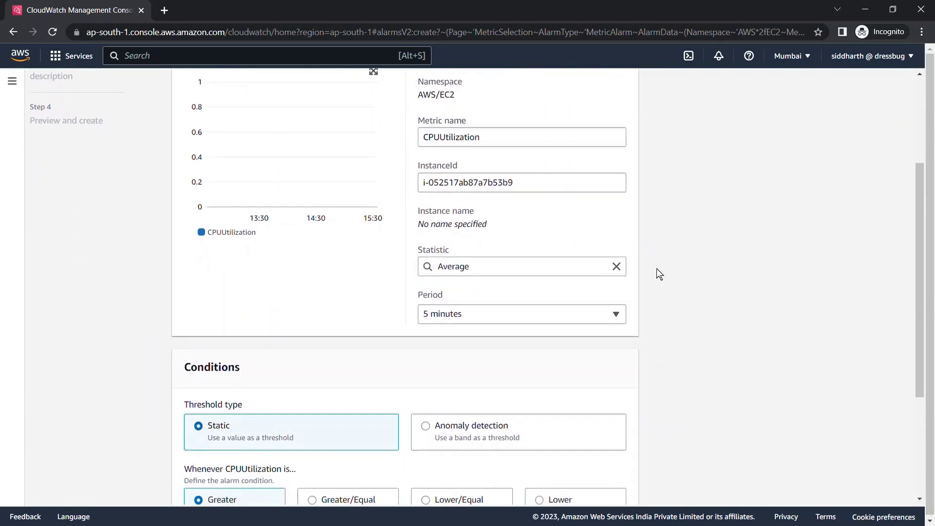
Step: Review the available statistic and period choices for the metric, keeping Average and 5 minutes
scroll(566, 286, down, 1)
click(565, 282)
click(546, 232)
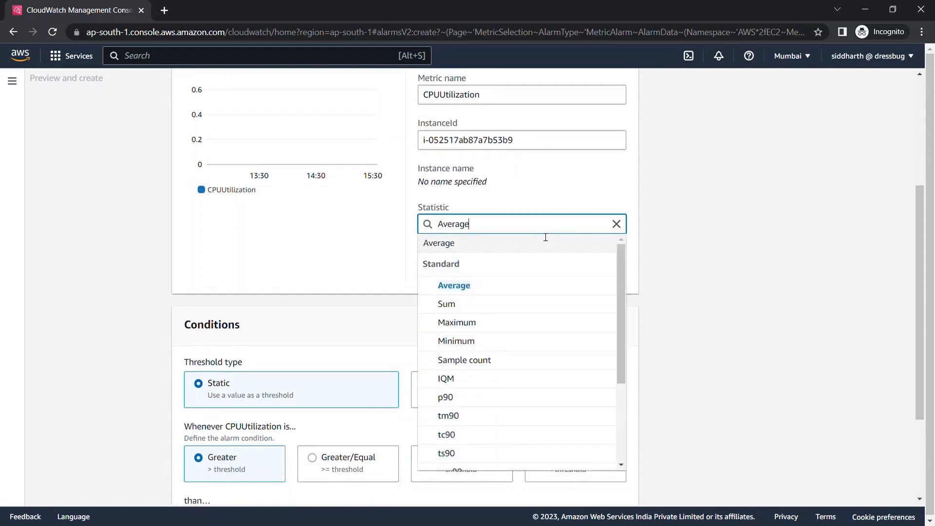
click(727, 293)
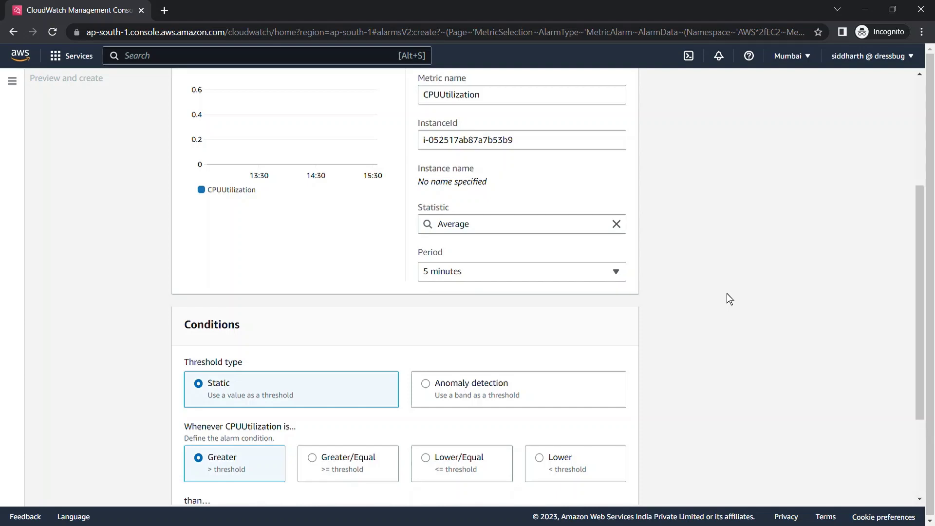
click(506, 271)
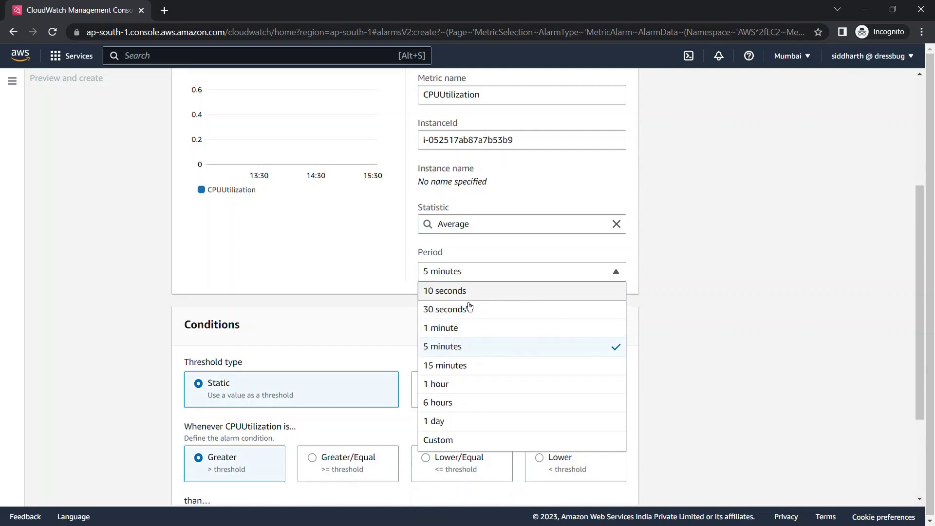
click(687, 320)
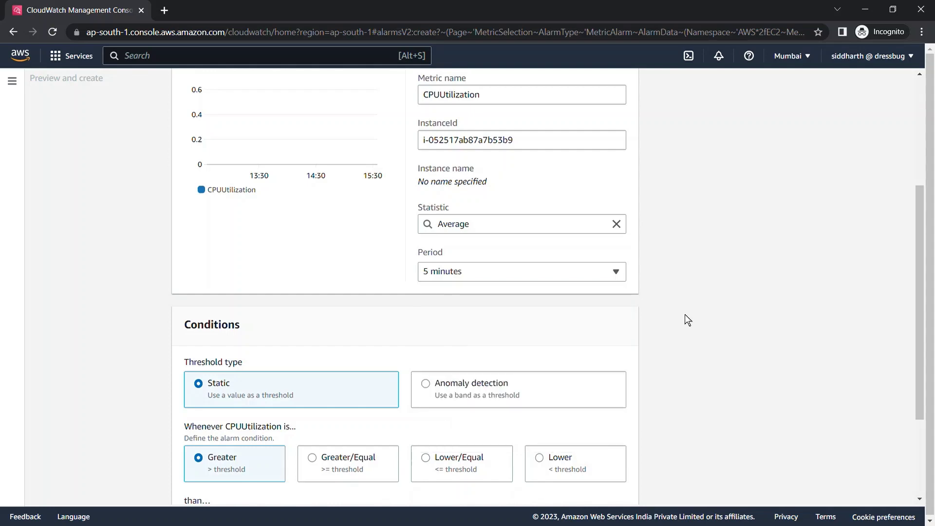
Step: Compare the anomaly detection threshold type, return to Static, and set the condition to Greater/Equal 90
scroll(685, 314, down, 3)
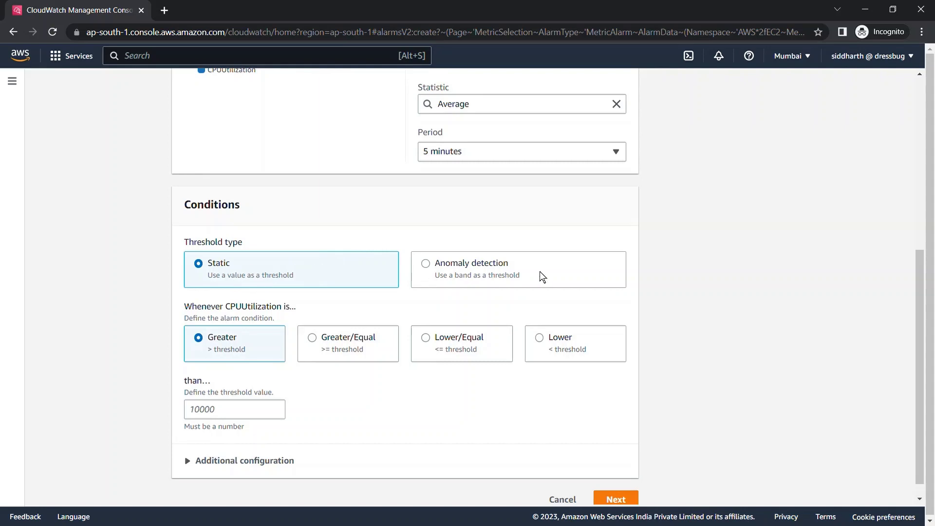
click(467, 278)
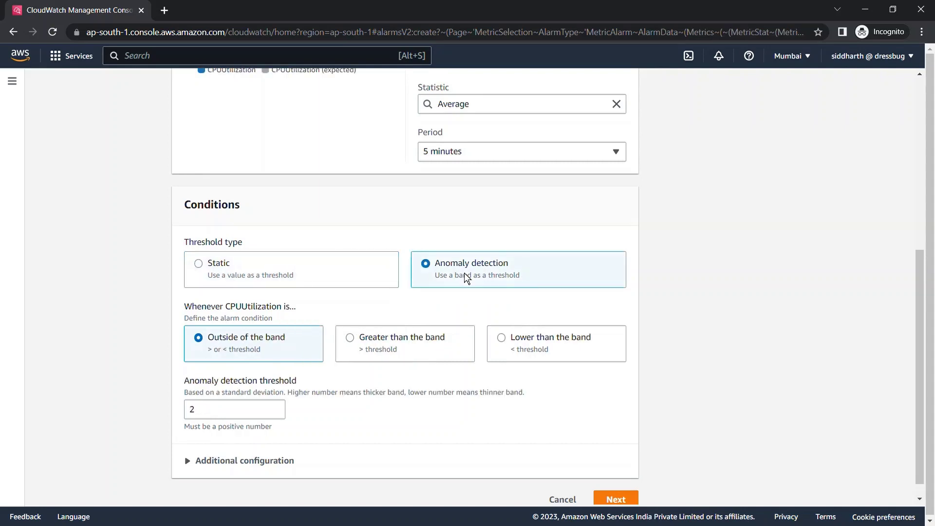
click(249, 272)
click(233, 414)
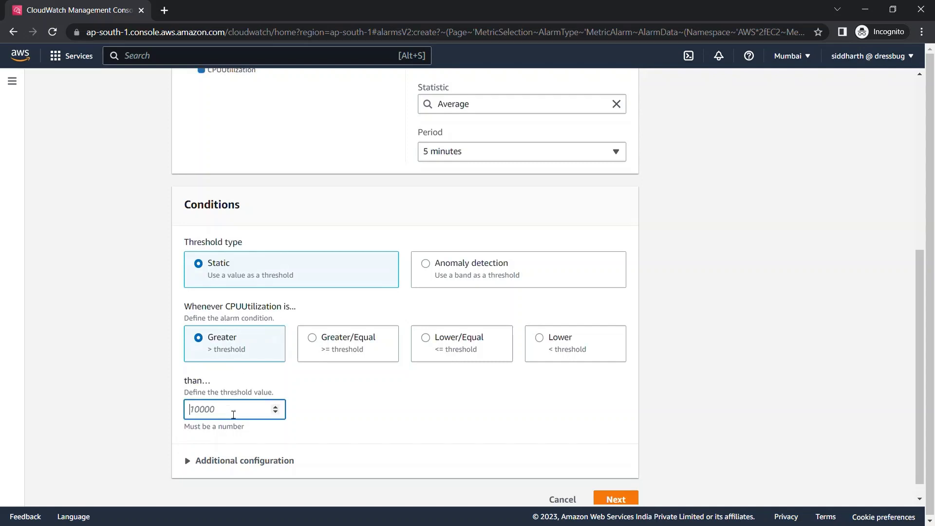
text(90)
click(359, 346)
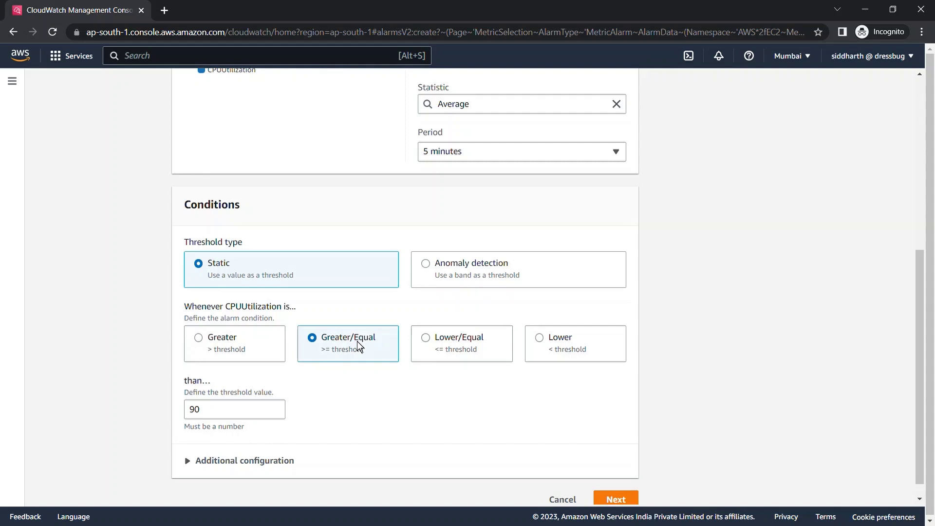
Step: Switch the threshold type to anomaly detection and back to Static, and set the condition to Greater/Equal 90
click(503, 271)
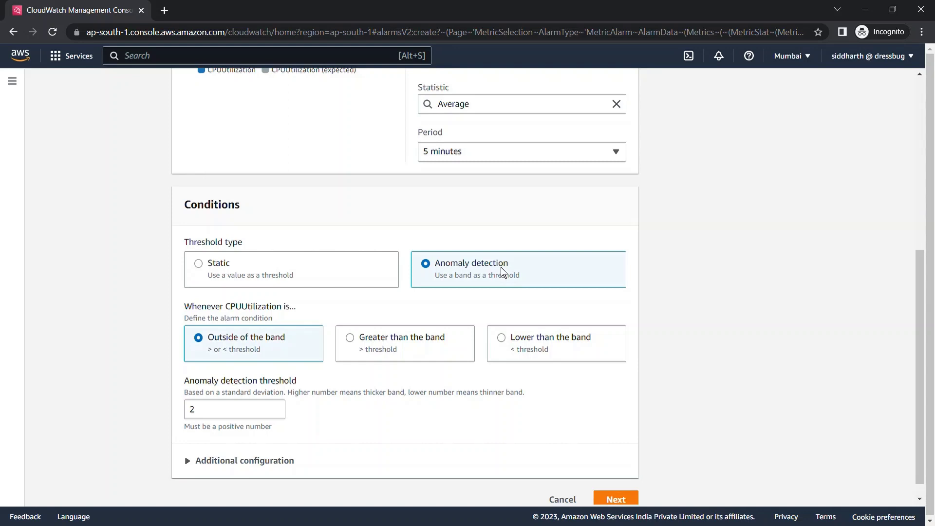
click(398, 273)
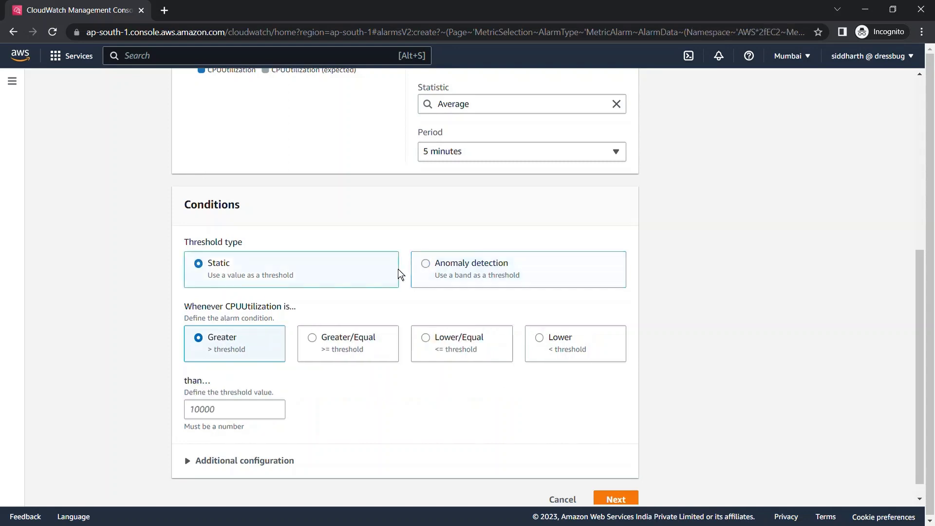
click(312, 338)
click(276, 407)
text(90)
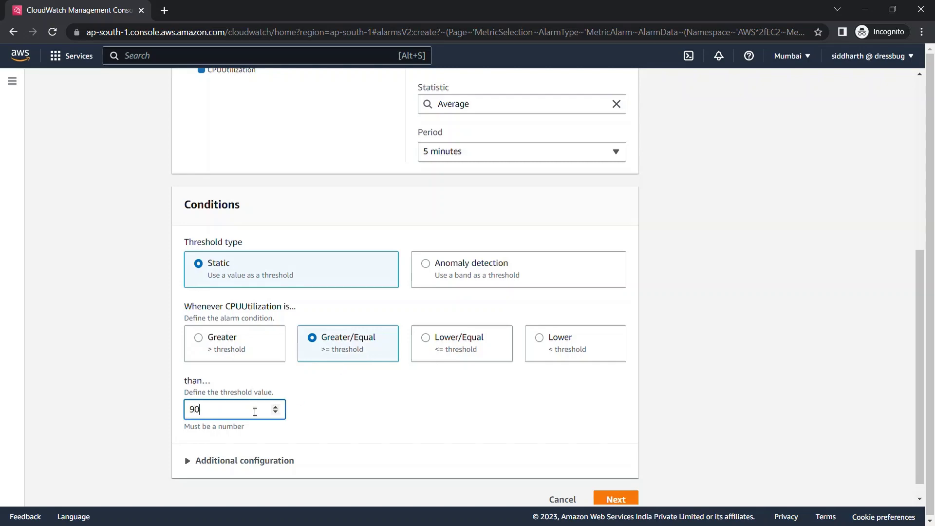
Step: Expand the additional configuration and set the datapoints to alarm to 2 out of 2
click(229, 462)
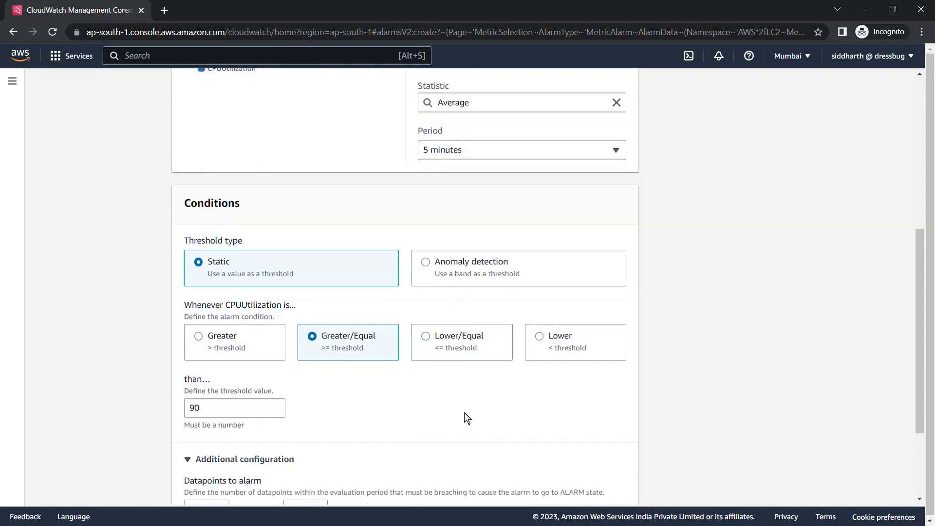
scroll(464, 412, down, 3)
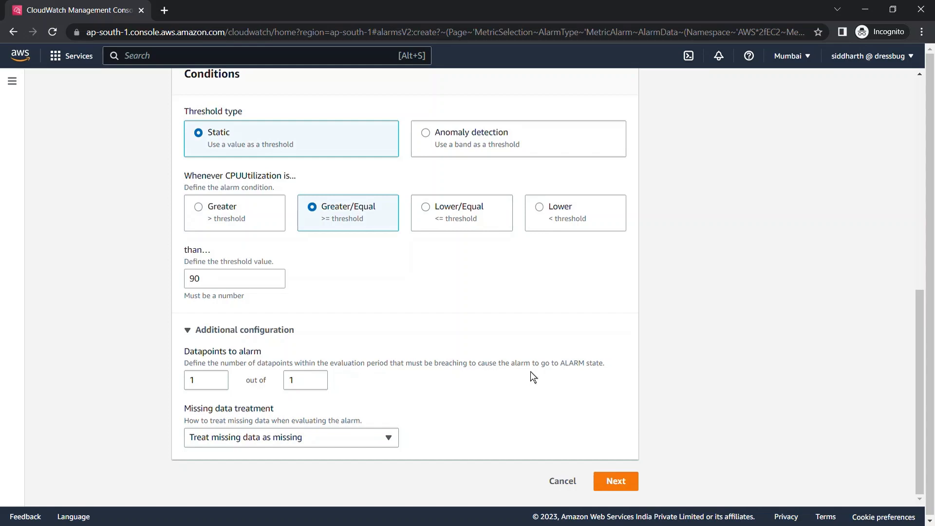
click(204, 383)
key(BackSpace)
text(2)
click(450, 379)
scroll(450, 378, up, 5)
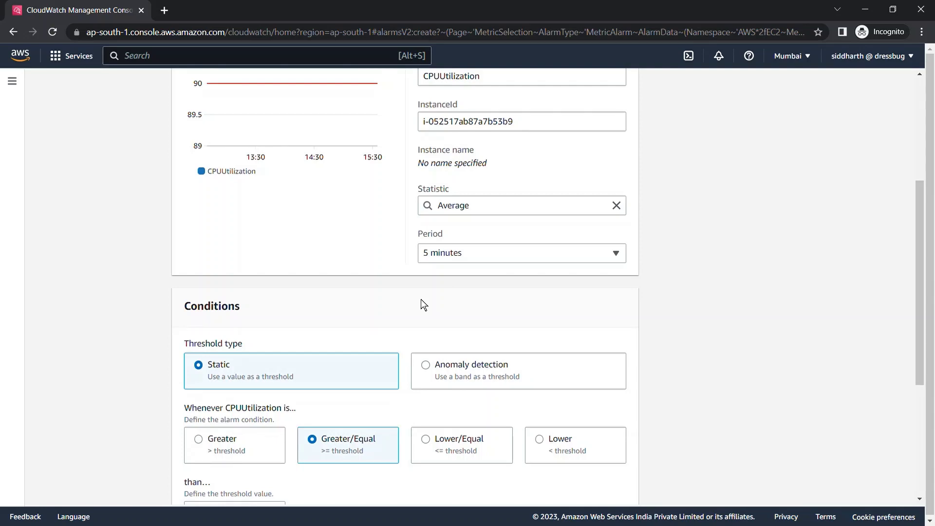
Step: Set the datapoints to alarm to 3 out of 3 and continue to configuring the alarm's actions
scroll(422, 304, down, 3)
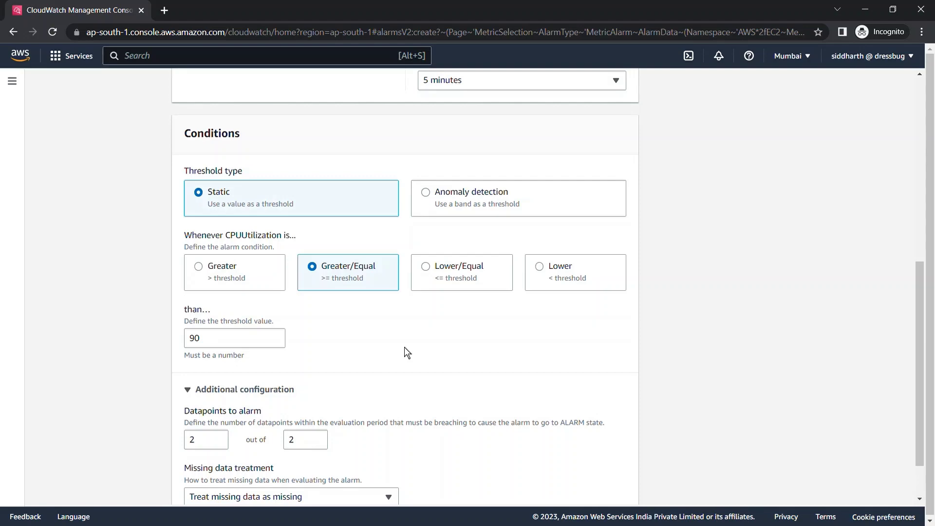
click(202, 444)
key(BackSpace)
text(0)
key(BackSpace)
text(3)
click(540, 367)
scroll(539, 366, down, 2)
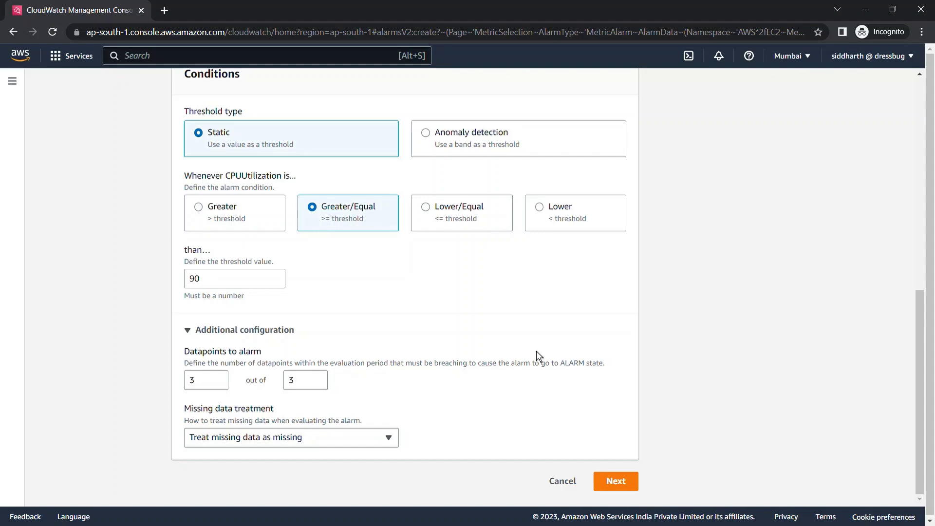
click(629, 488)
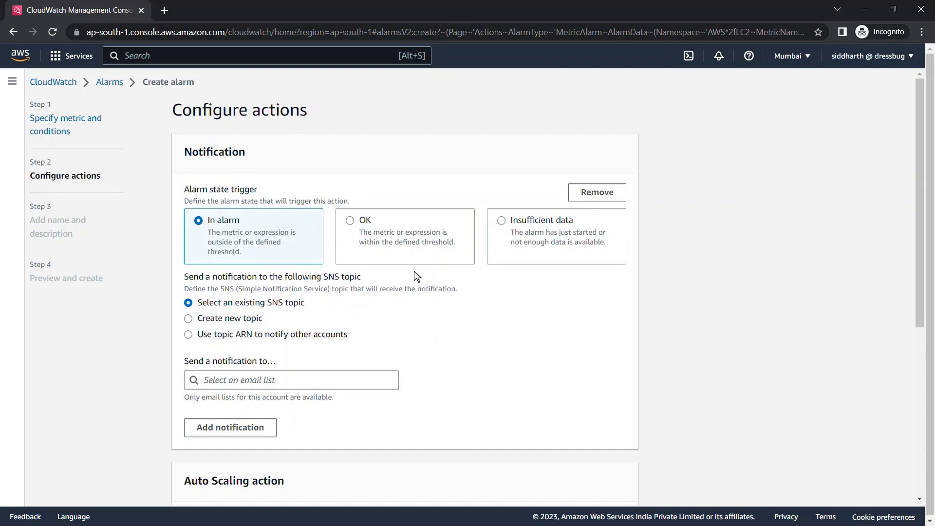
Step: Try the OK and Insufficient data state triggers for the notification and return it to In alarm
scroll(511, 283, down, 3)
scroll(335, 202, up, 2)
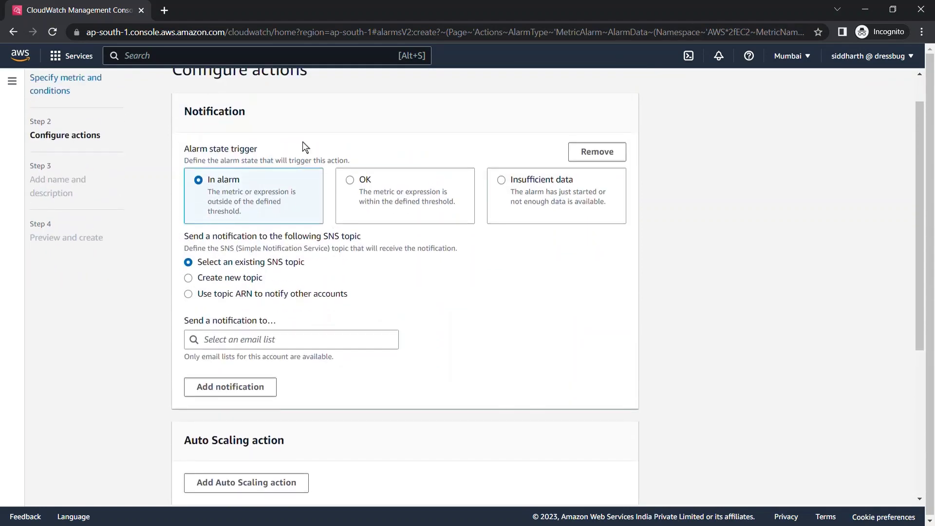
click(382, 193)
click(531, 194)
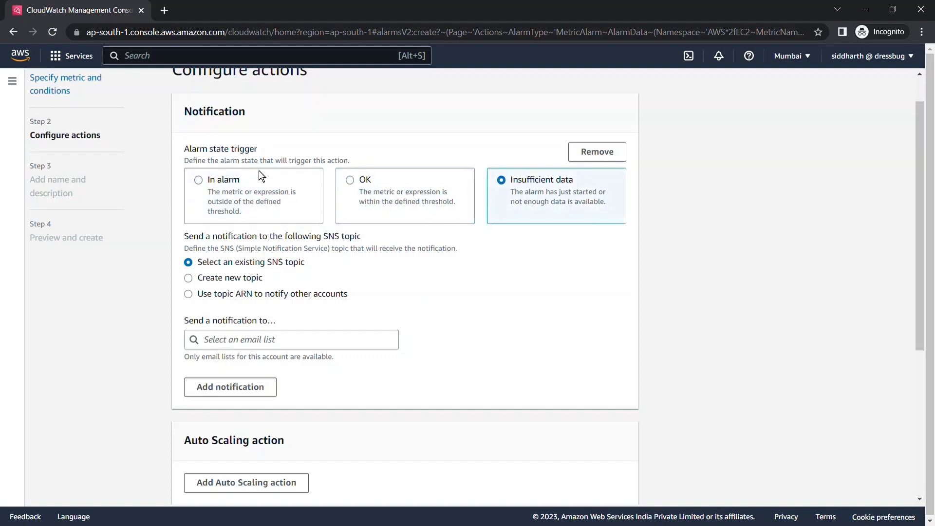
click(253, 182)
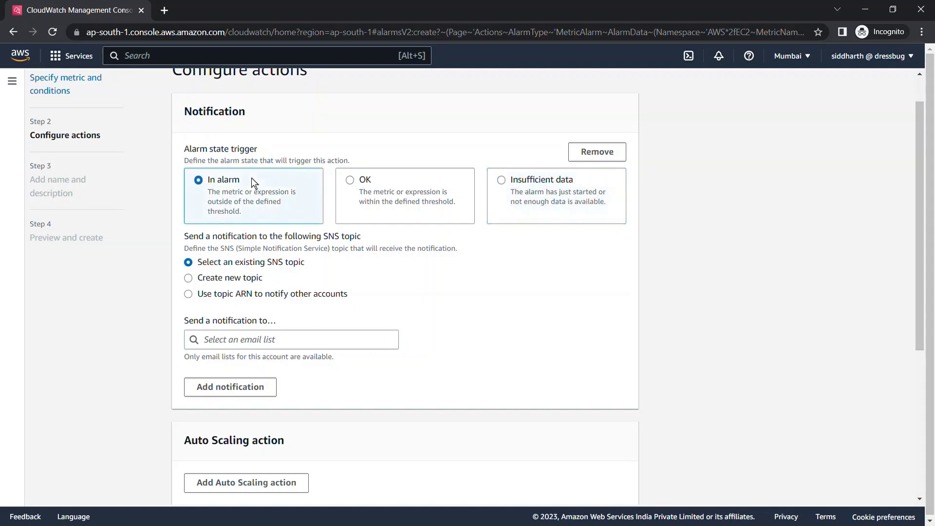
Step: Add a second notification, try the OK and In alarm triggers on it, and remove it
click(241, 393)
scroll(561, 287, down, 5)
scroll(210, 78, up, 2)
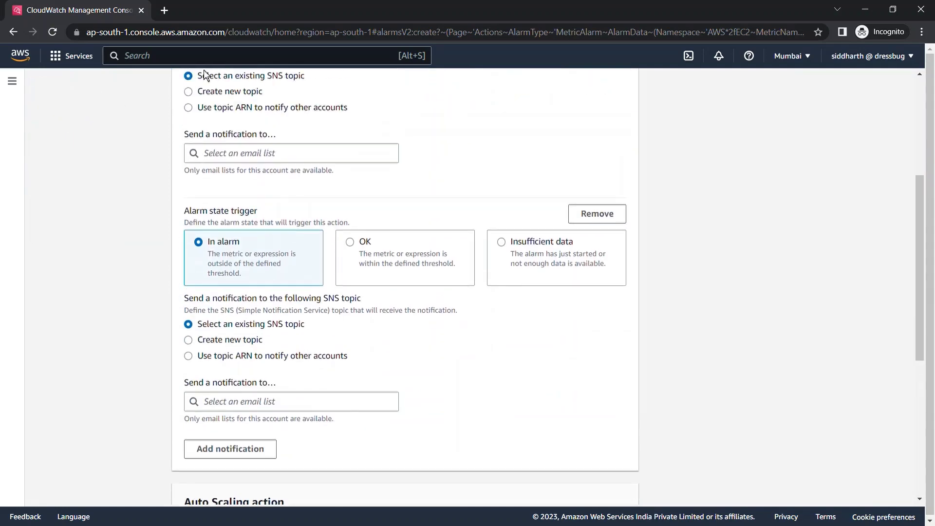
scroll(222, 107, up, 2)
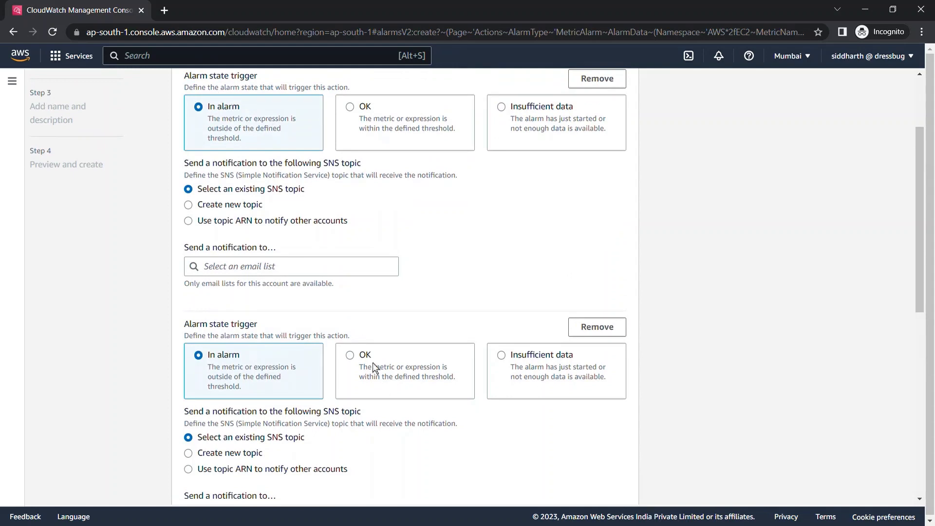
click(387, 373)
click(263, 383)
click(597, 327)
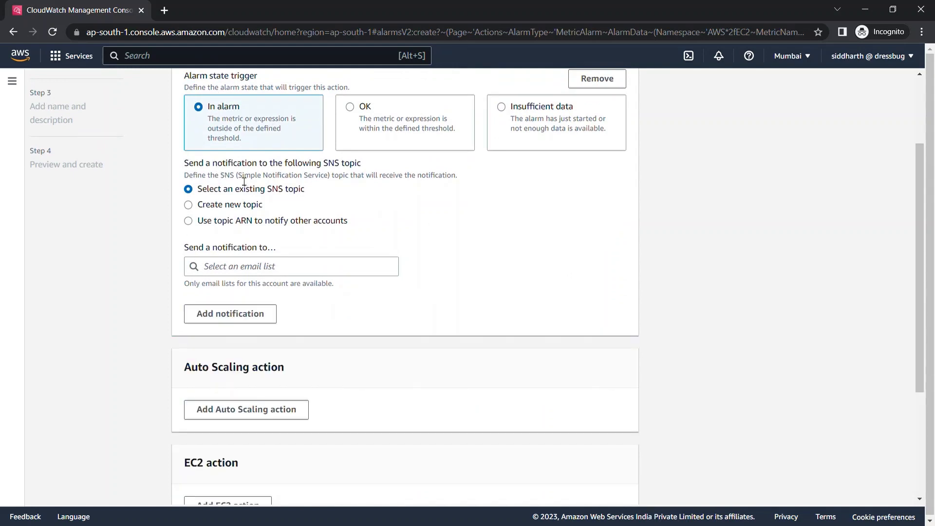
Step: Compare the new topic and topic ARN options for the notification and return to selecting an existing SNS topic
click(224, 209)
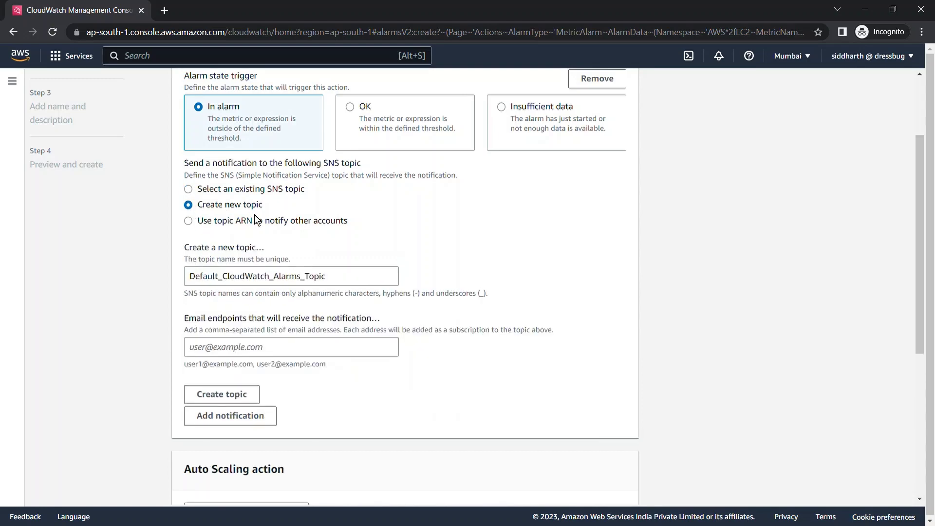
click(241, 219)
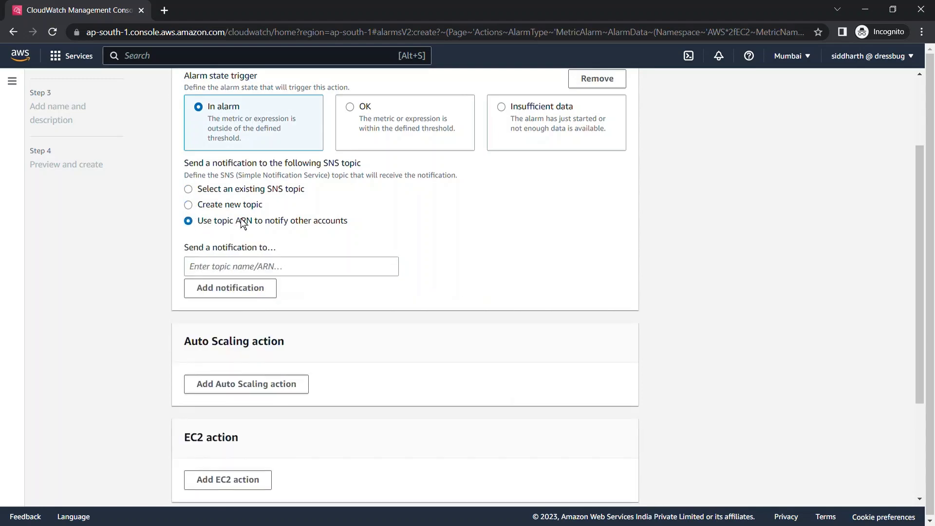
click(245, 190)
Step: Add an Auto Scaling action, look over its trigger, resource type and group settings, and remove it
scroll(378, 238, down, 3)
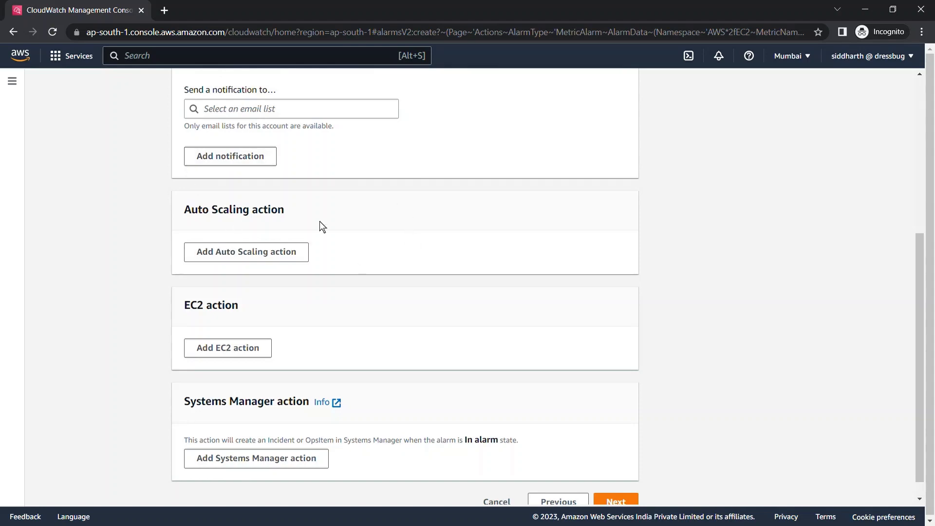
click(237, 260)
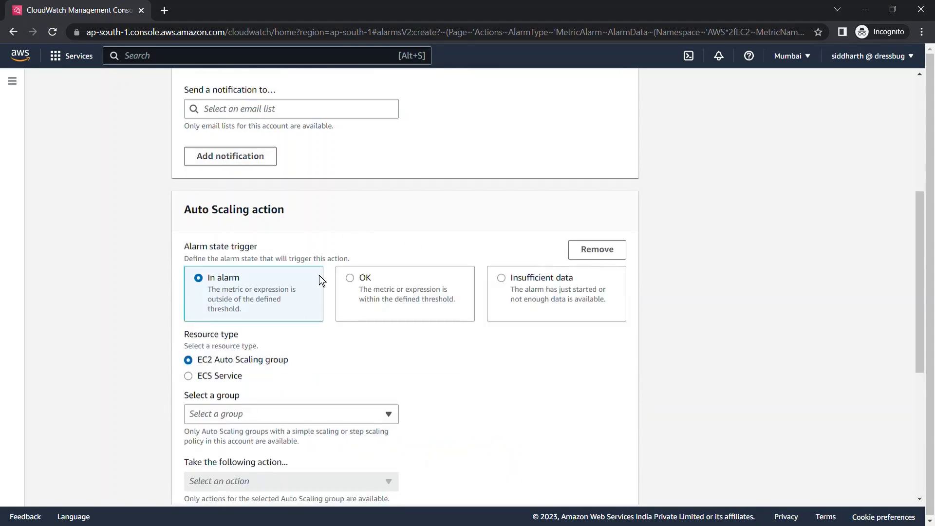
scroll(326, 330, down, 4)
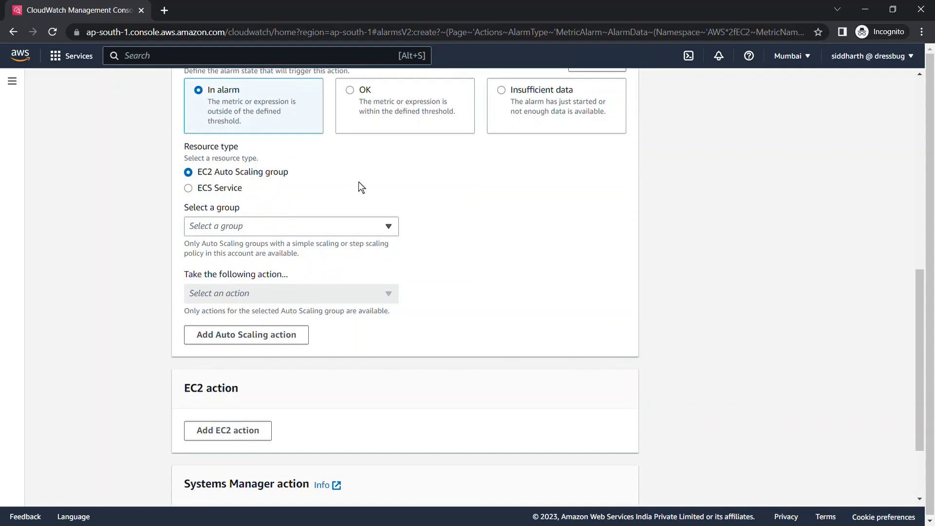
scroll(361, 188, up, 2)
click(595, 151)
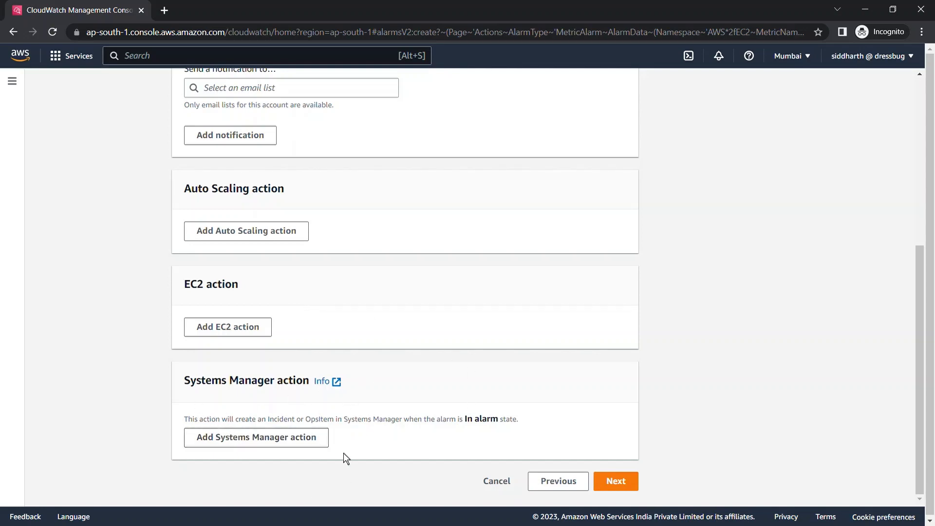
Step: Try to continue without a notification recipient, and check the recipient list for an existing SNS topic
scroll(419, 397, up, 3)
scroll(414, 212, down, 3)
click(616, 487)
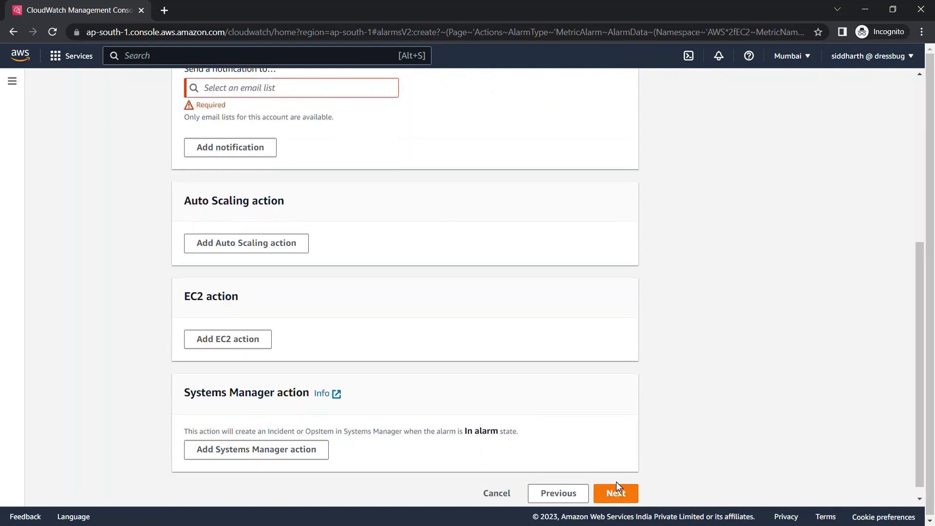
scroll(418, 262, up, 2)
click(243, 164)
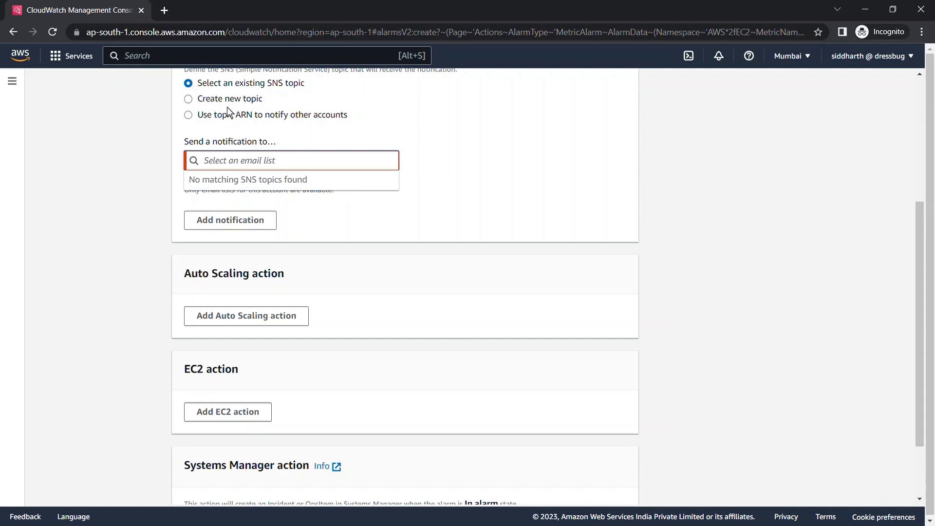
scroll(439, 200, up, 5)
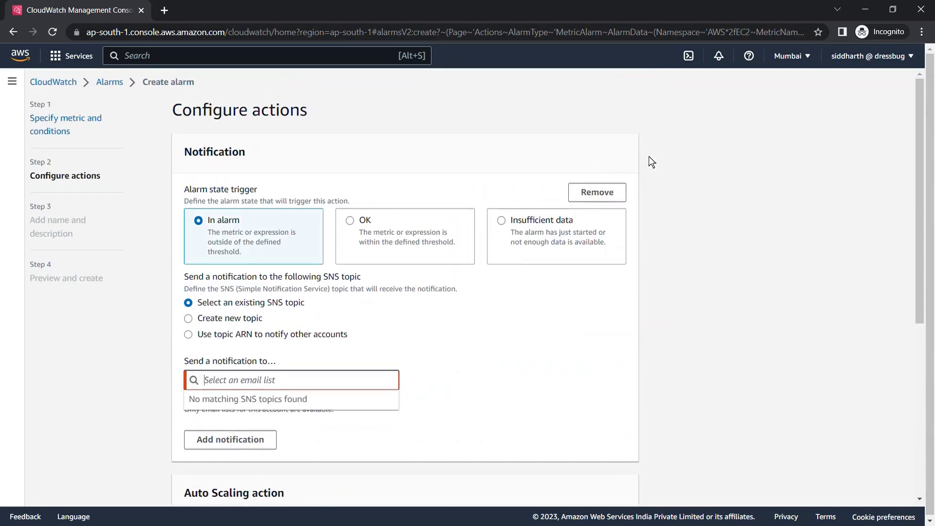
Step: Remove the alarm's notification and continue to the name and description without any actions
click(596, 193)
scroll(597, 261, down, 1)
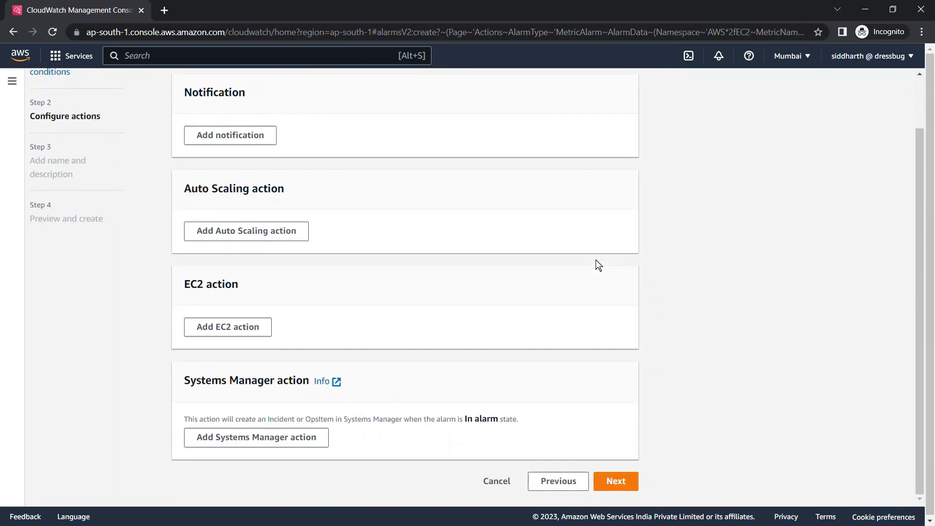
click(624, 482)
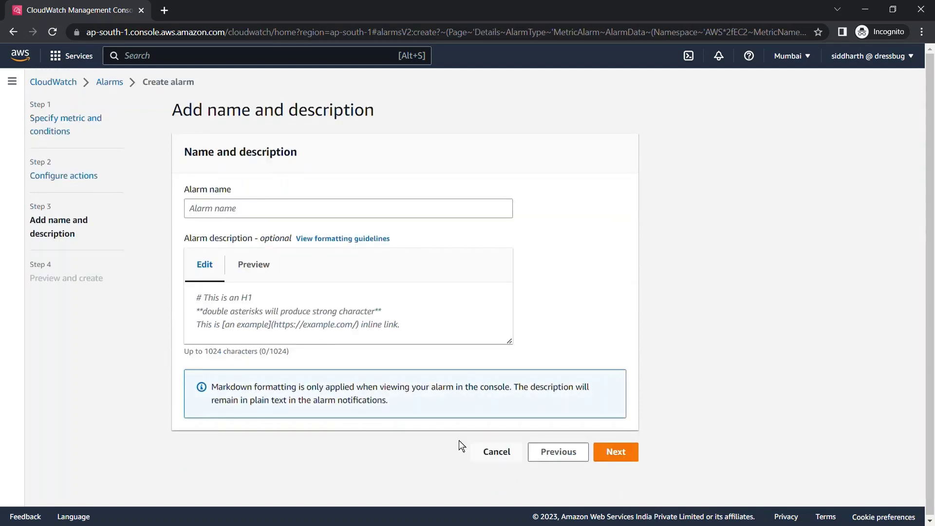
Step: Name the alarm Mjstudy_cpu
click(242, 208)
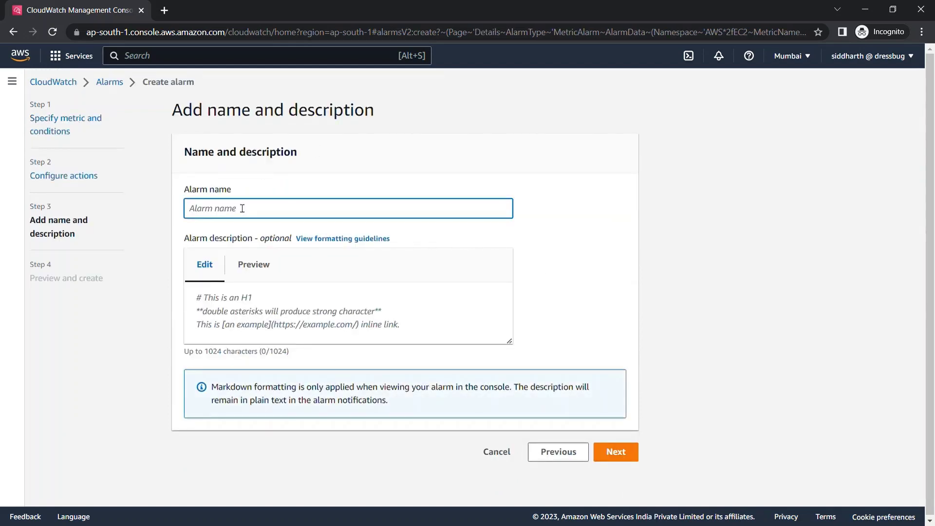
text(Mjstudy)
key(Tab)
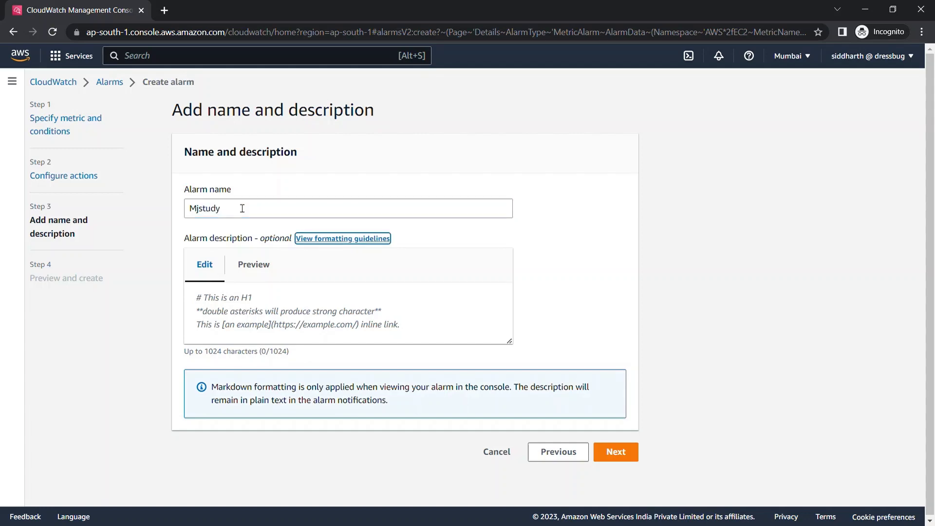
click(238, 212)
text(_)
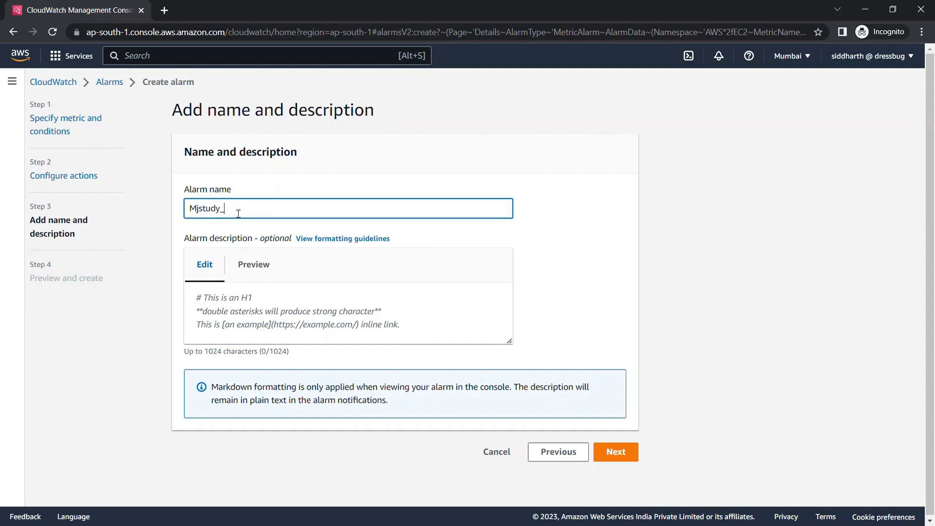
text(cpu)
click(616, 282)
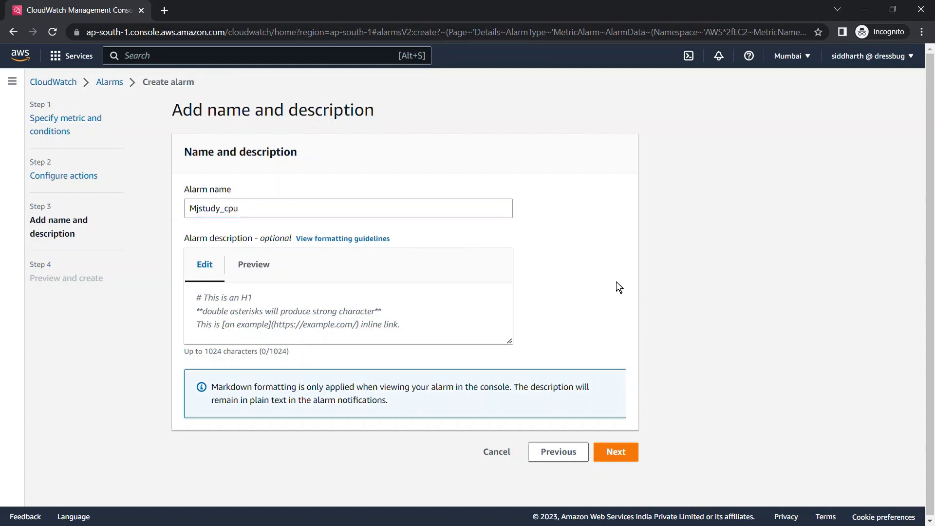
Step: Look at the preview of the optional alarm description and return to editing it, leaving it blank
click(254, 274)
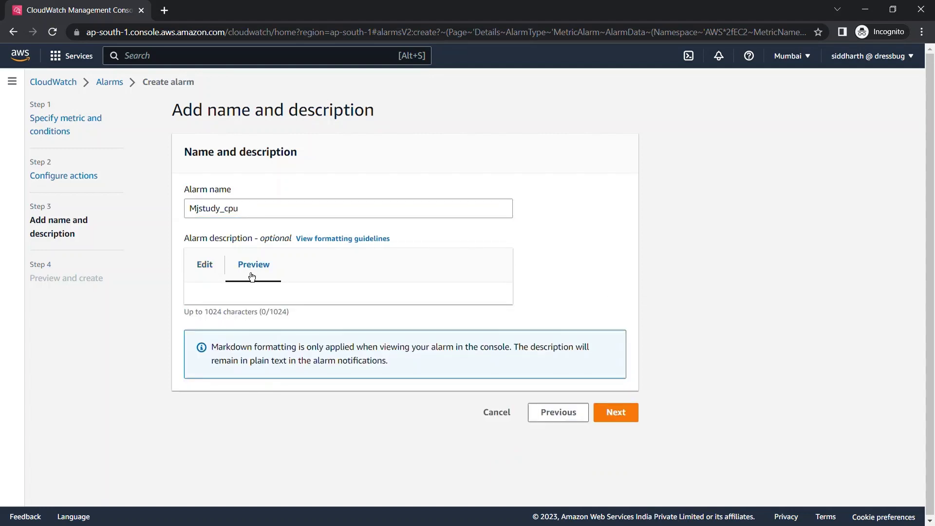
click(213, 276)
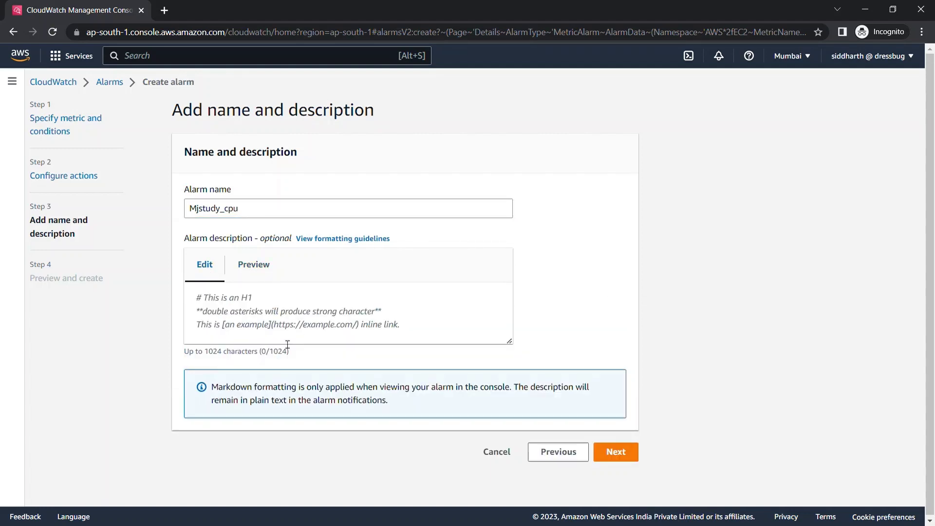
click(258, 329)
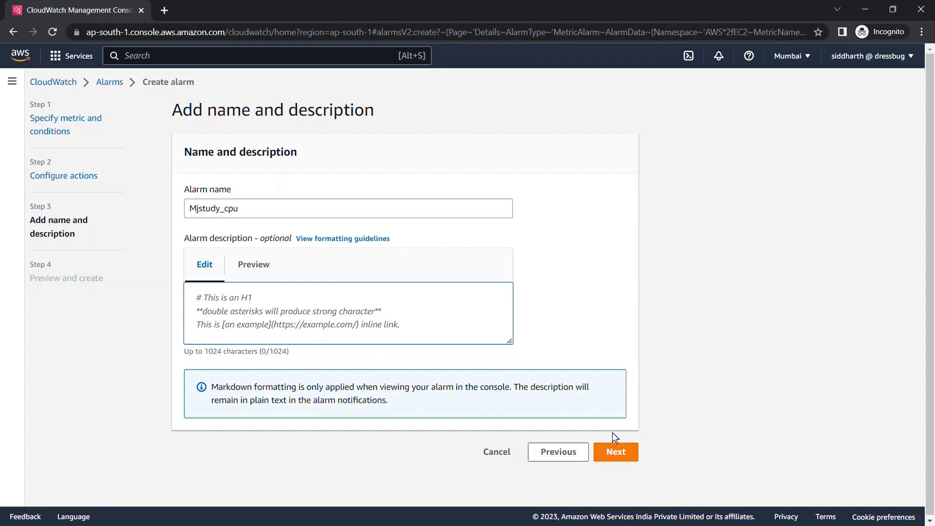
Step: Continue to the alarm summary, review its metric, conditions and actions, and create the alarm
click(617, 452)
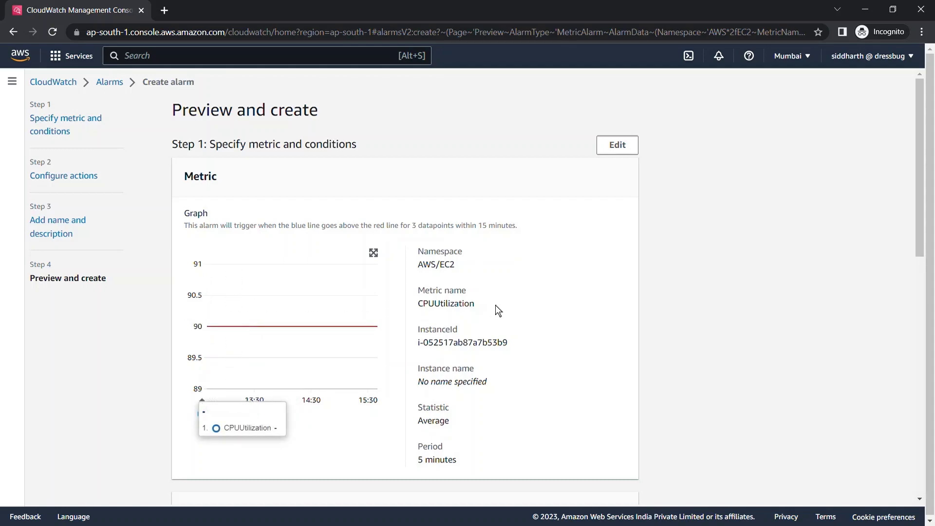
scroll(536, 316, down, 5)
scroll(536, 318, down, 6)
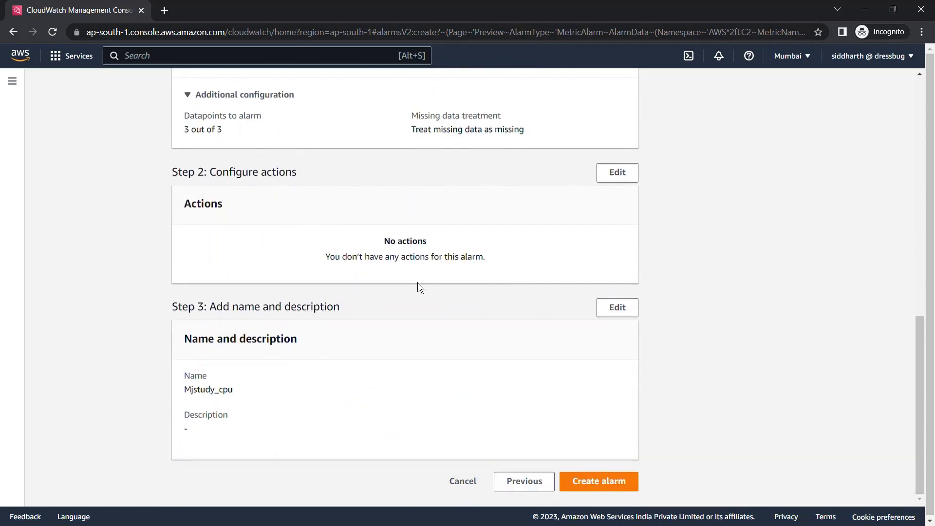
click(602, 479)
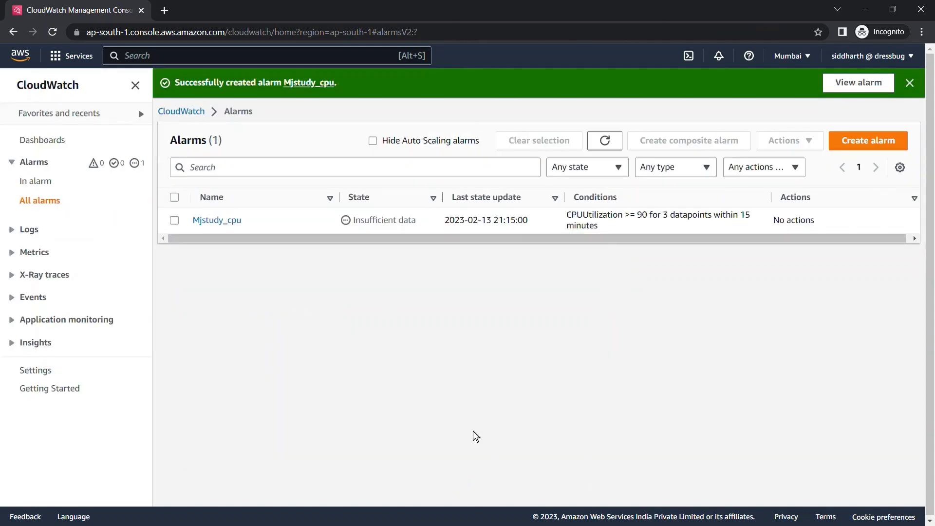
Step: Refresh the alarm list, open the Mjstudy_cpu alarm to examine its graph and details, and reload its data
click(608, 147)
click(210, 223)
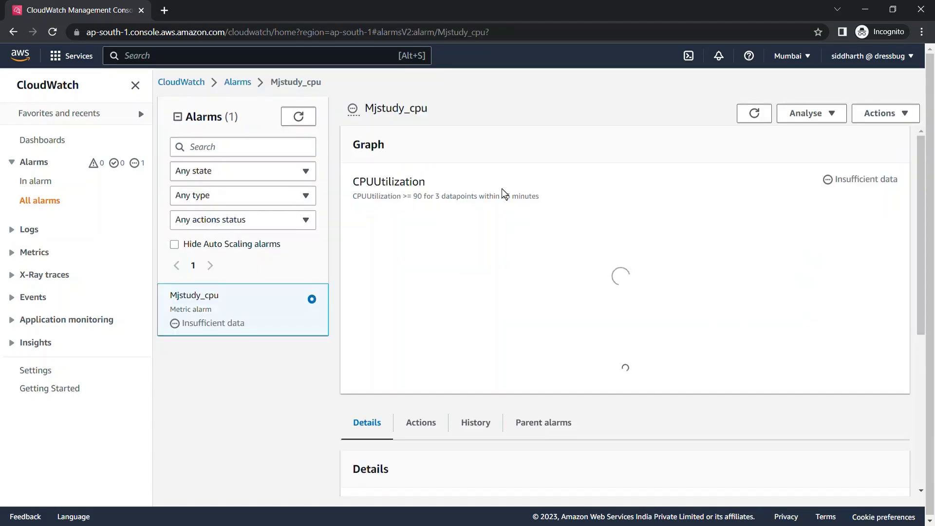
scroll(477, 250, down, 6)
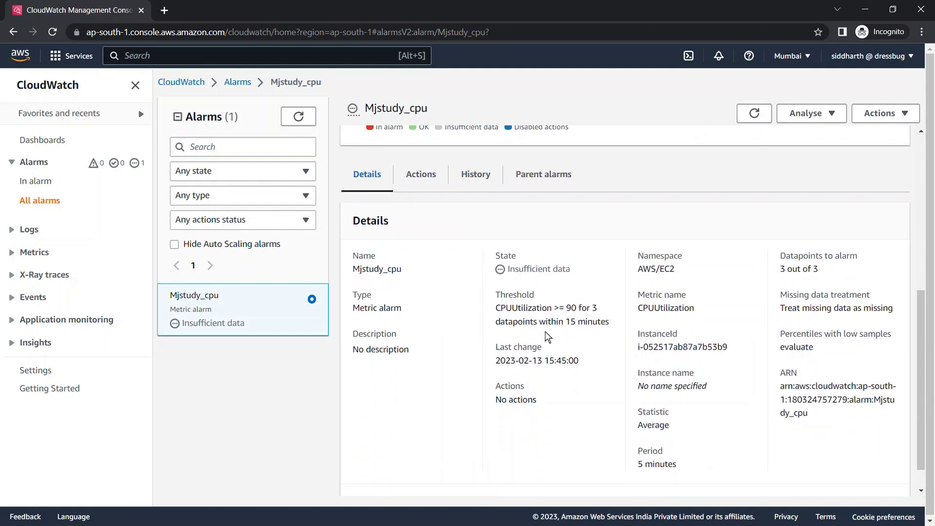
scroll(548, 336, up, 6)
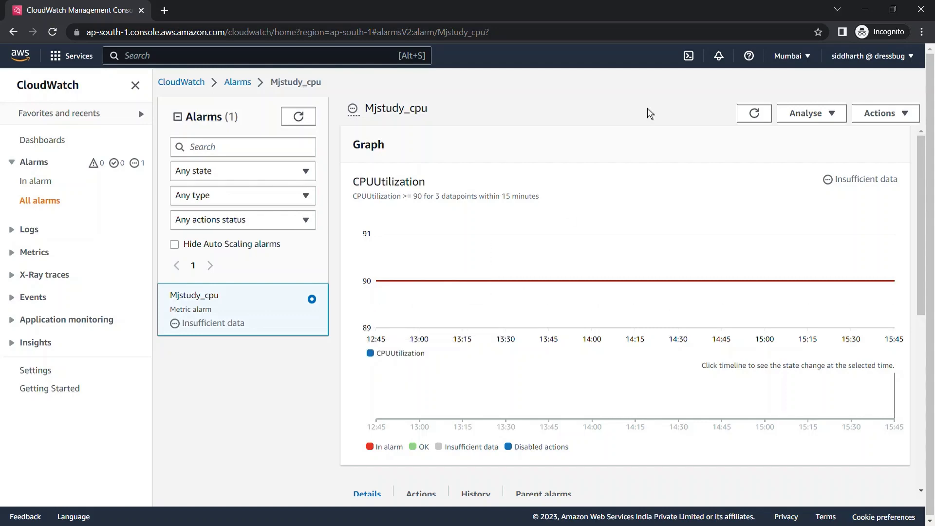
click(755, 114)
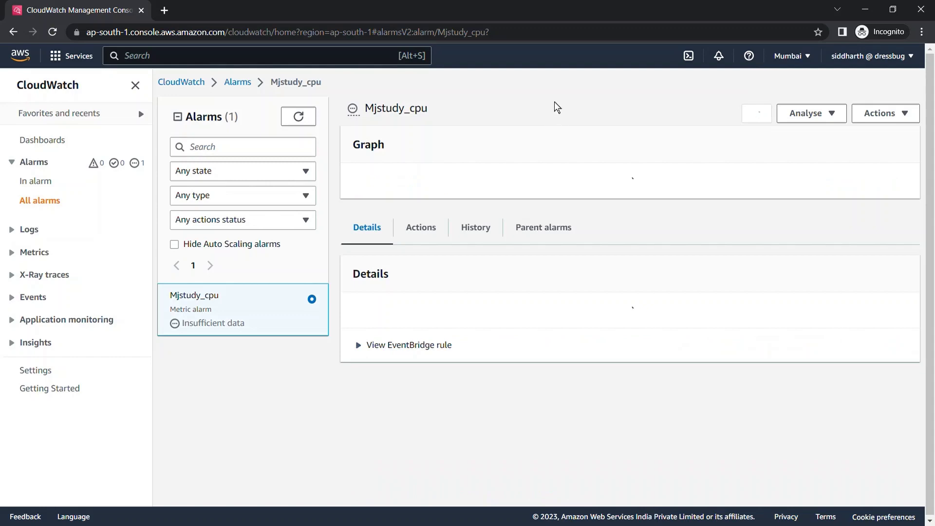